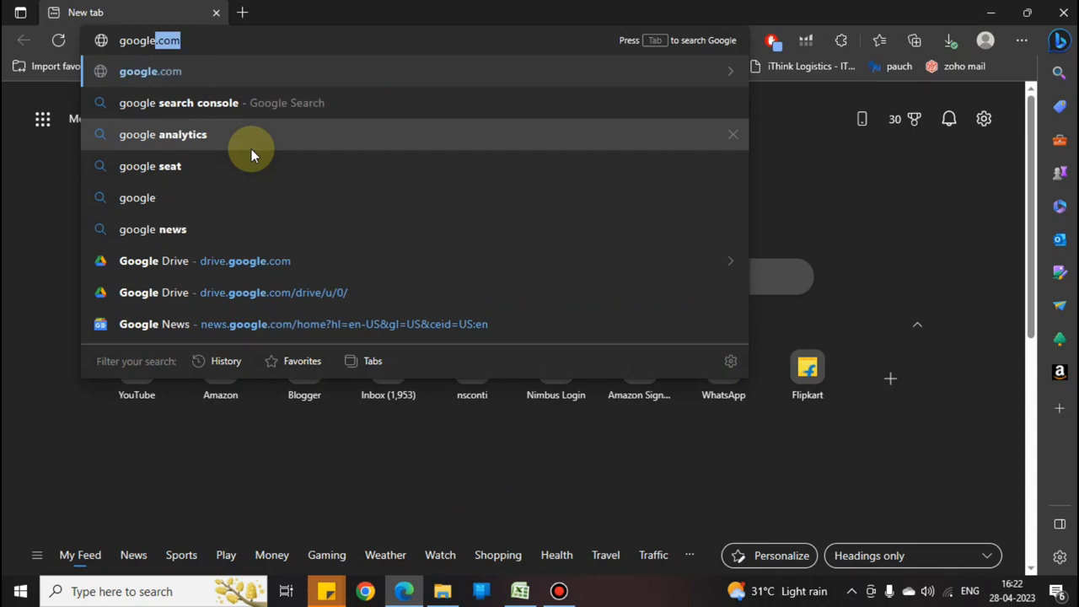
- Open Google Search Console from a web search and examine the page indexing summary on the nsconti.com overview
key(Return)
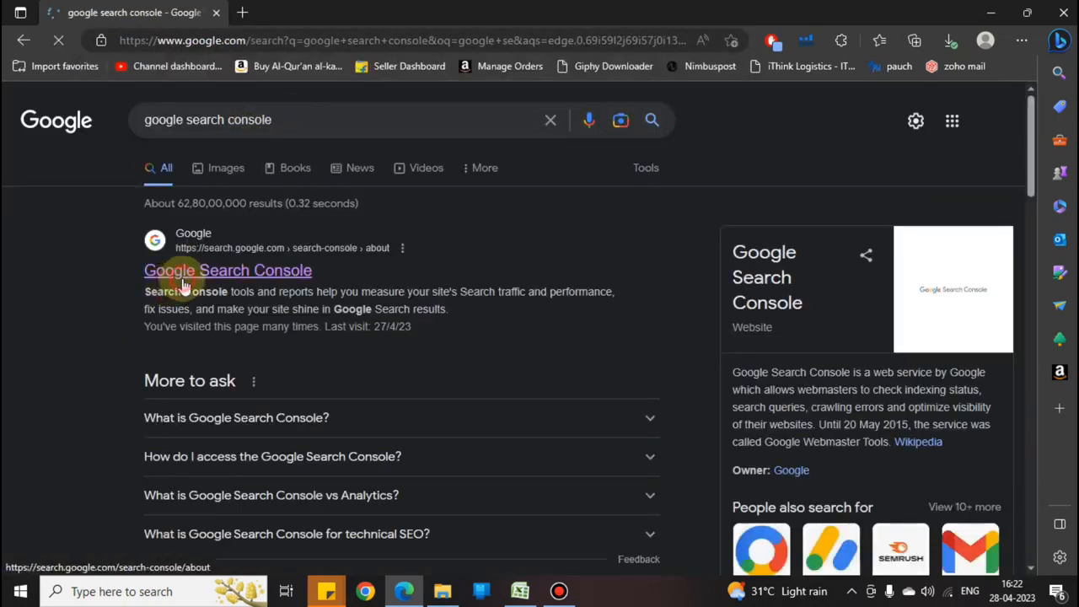
click(159, 271)
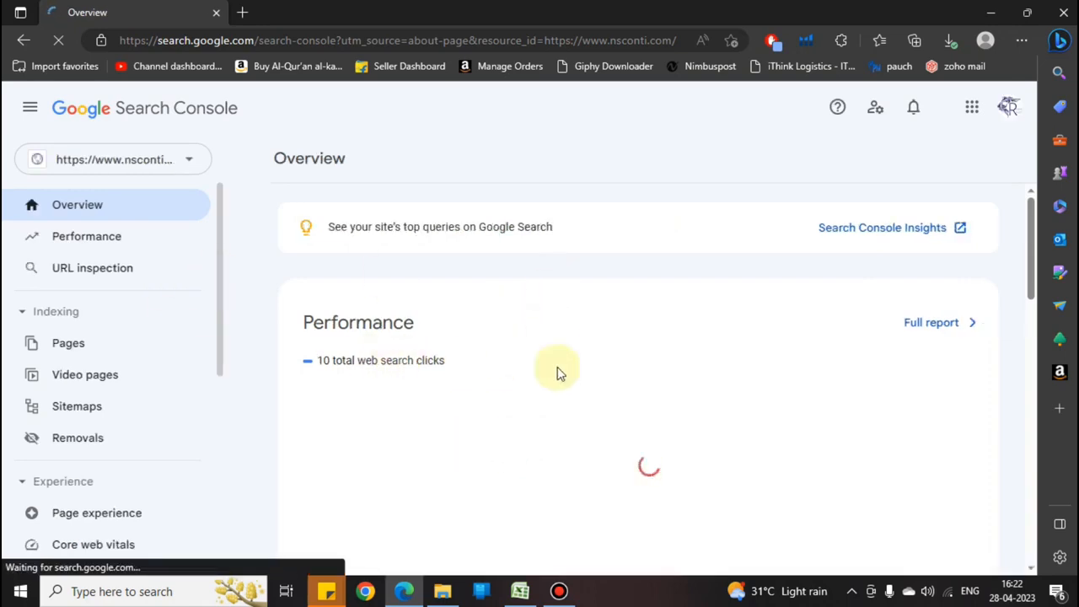
scroll(455, 337, down, 3)
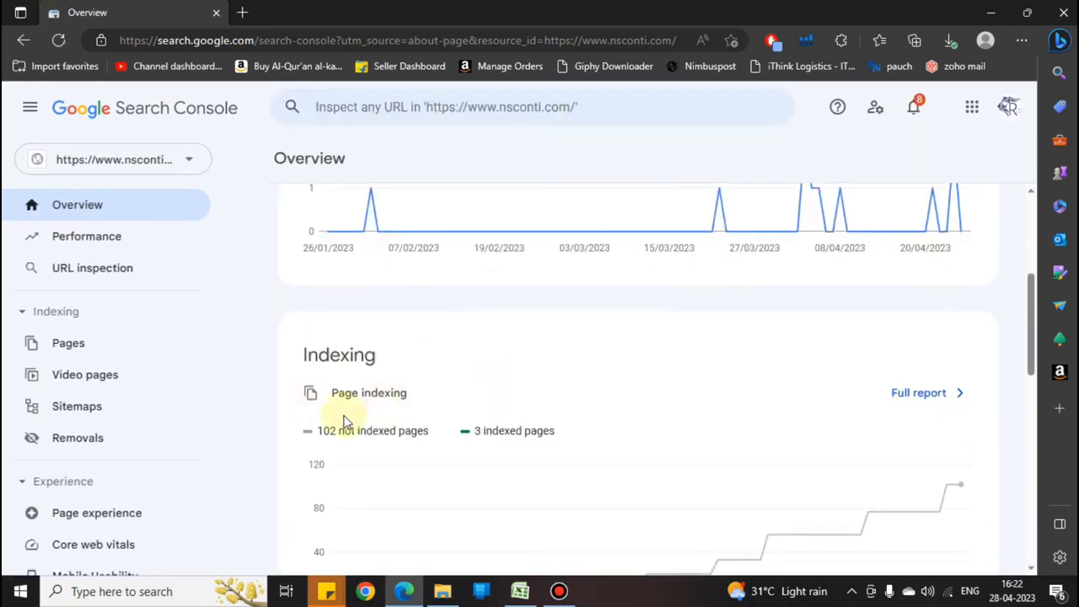
drag(314, 432, 425, 434)
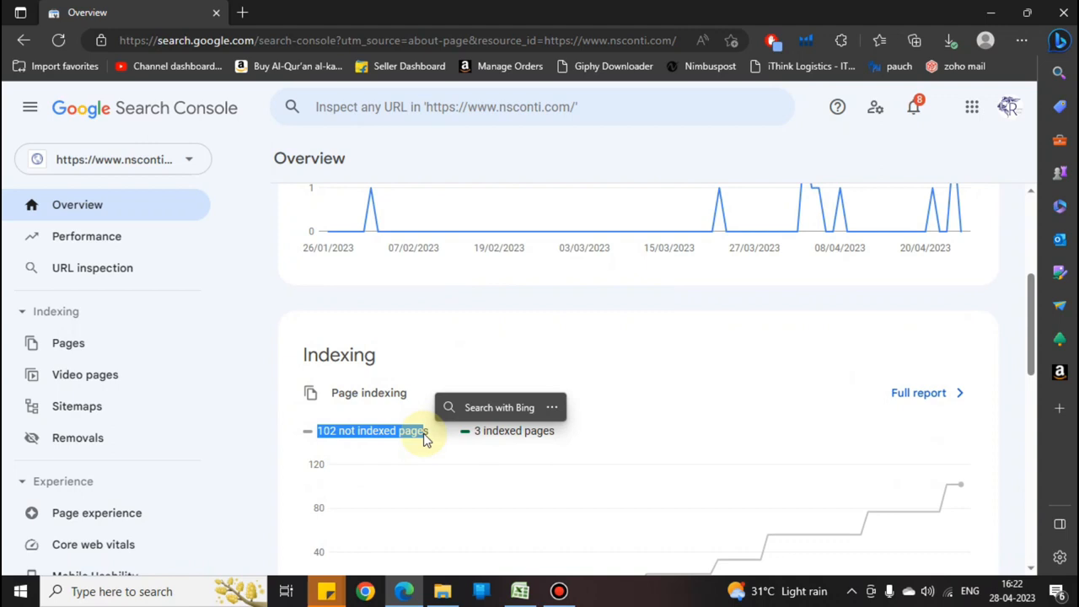
click(559, 406)
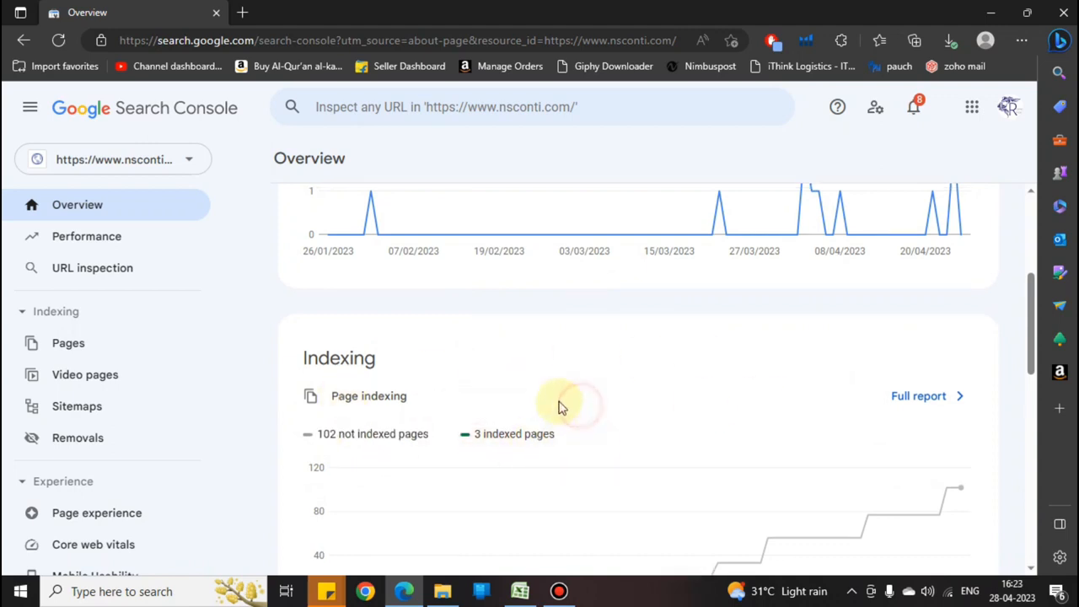
scroll(557, 396, up, 3)
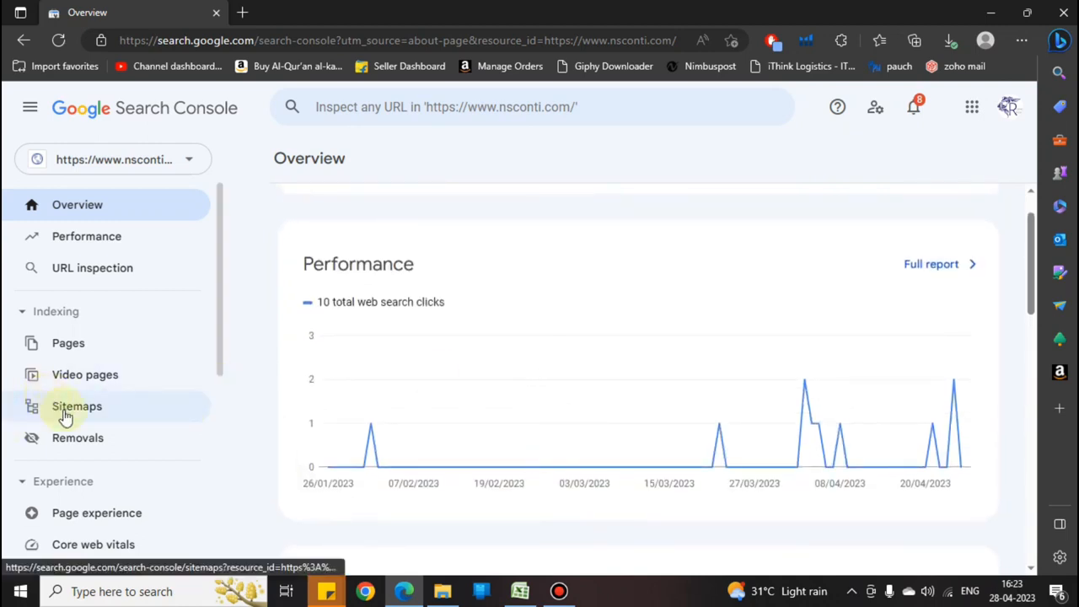
- Submit sitemap.xml as a new sitemap for the nsconti.com property and dismiss the confirmation
click(80, 406)
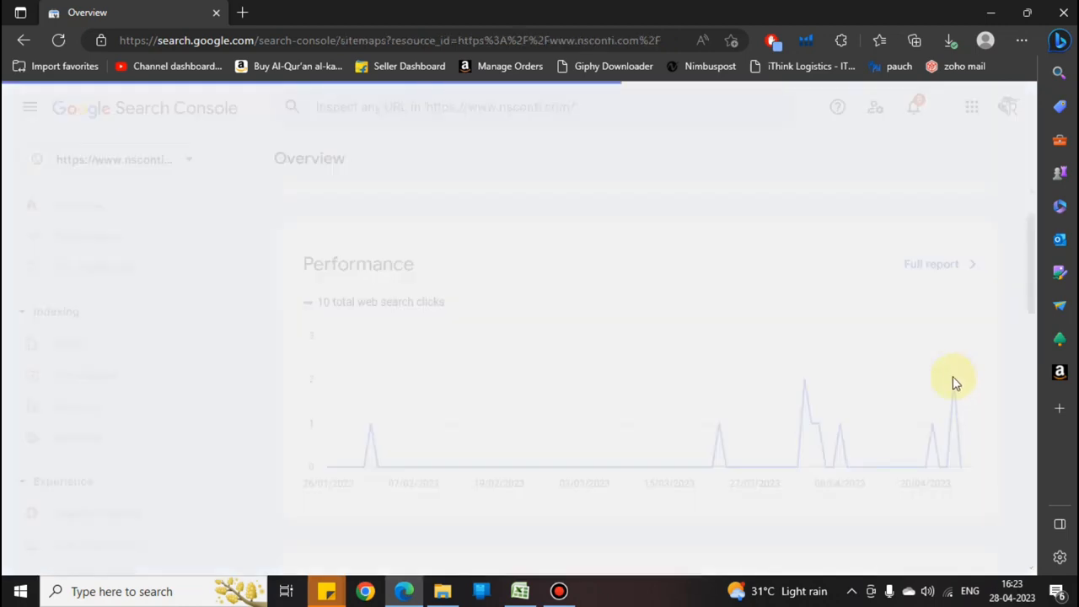
text(sitemap.xml)
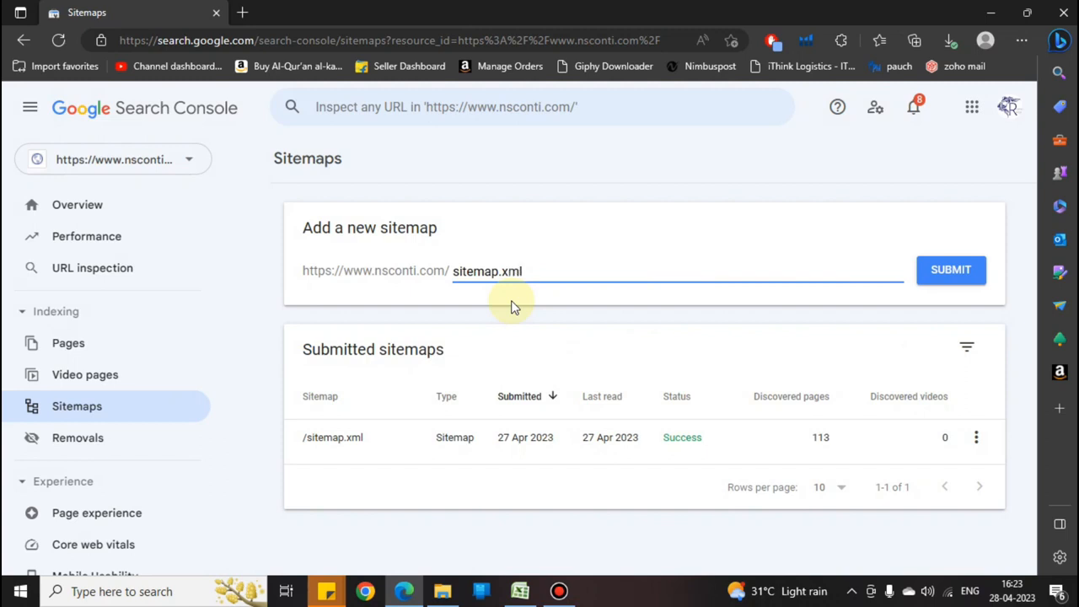
click(964, 282)
click(965, 284)
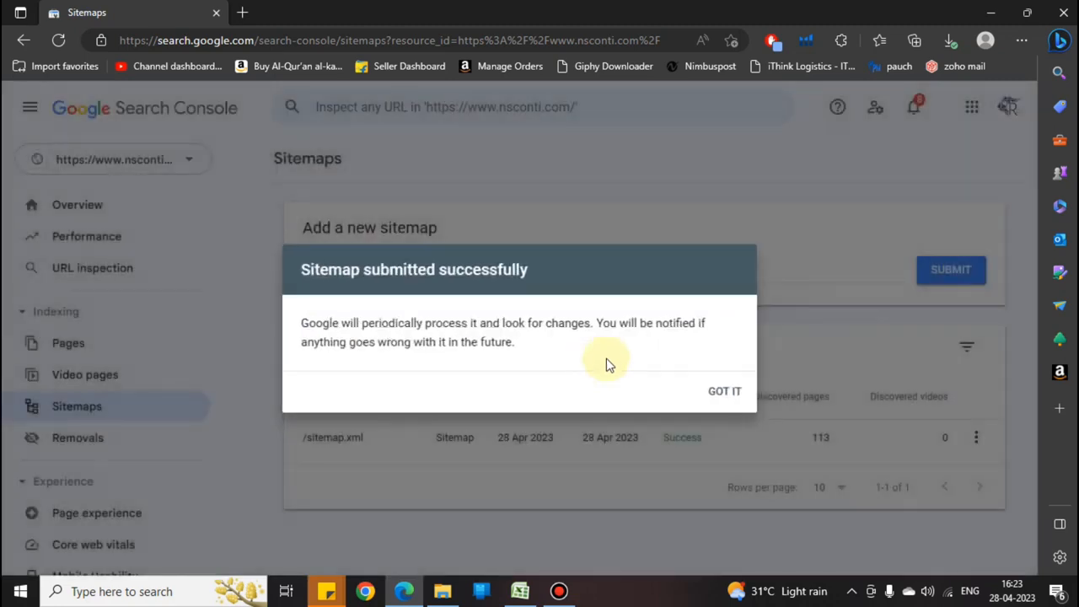
click(738, 398)
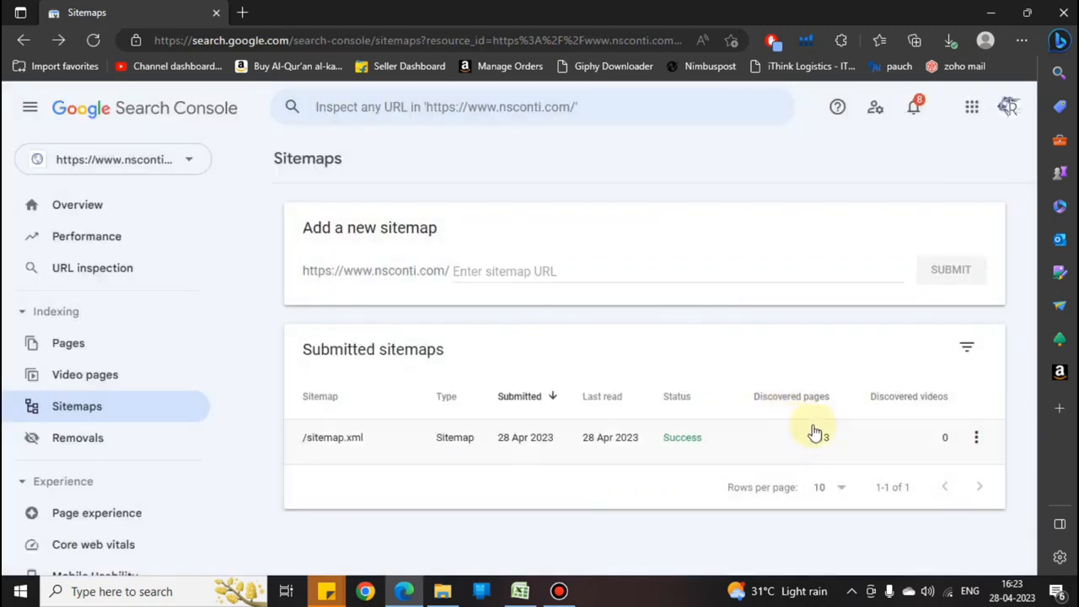
- Open Blogger in a new browser tab and compare its total post count with the sitemap's discovered pages in Search Console
click(247, 15)
text(bl)
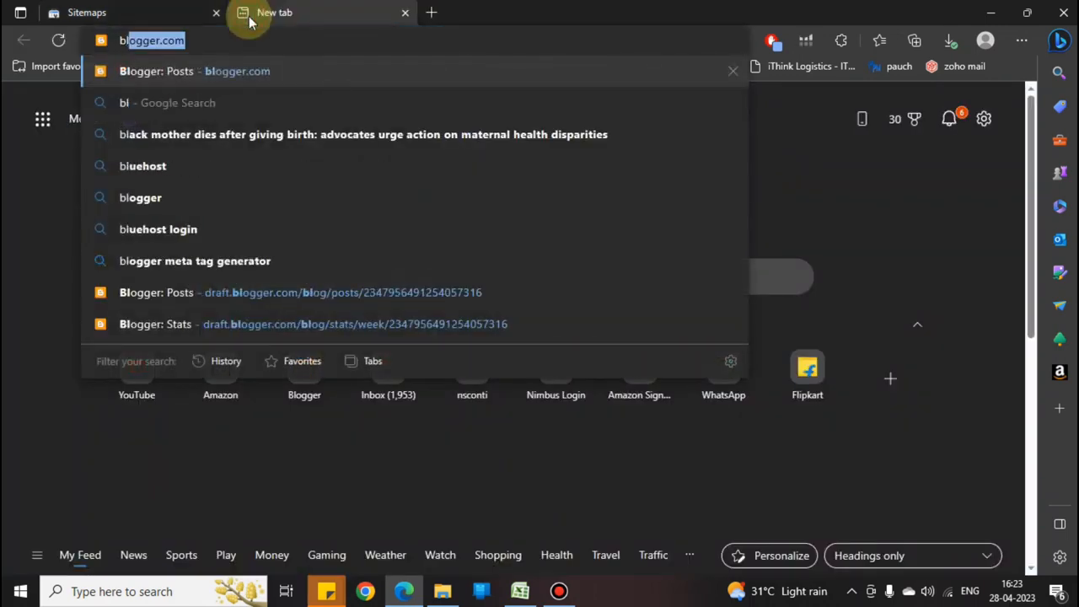
key(Return)
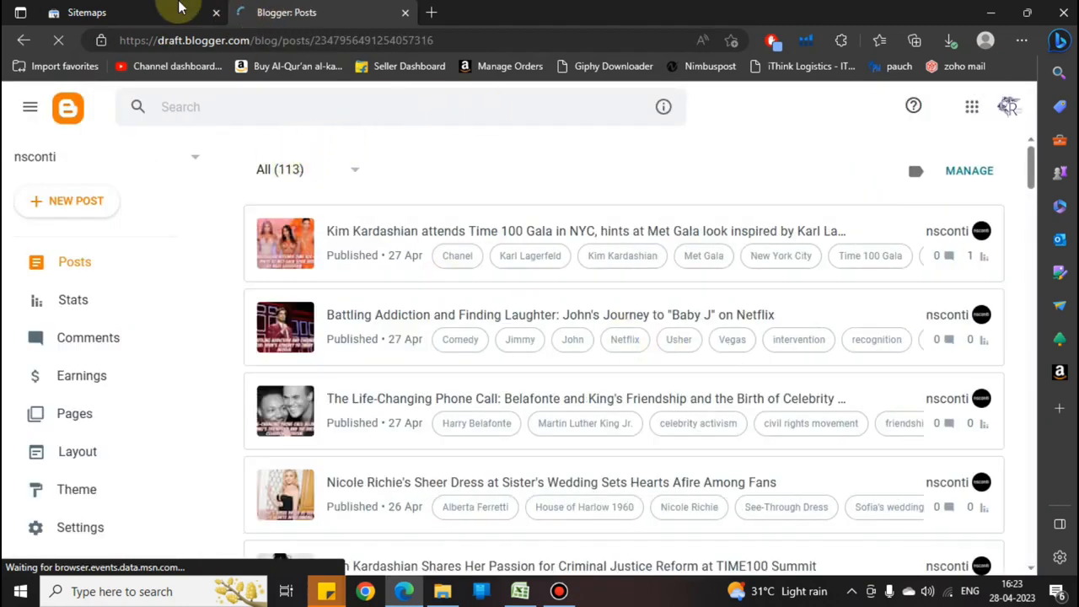
click(287, 171)
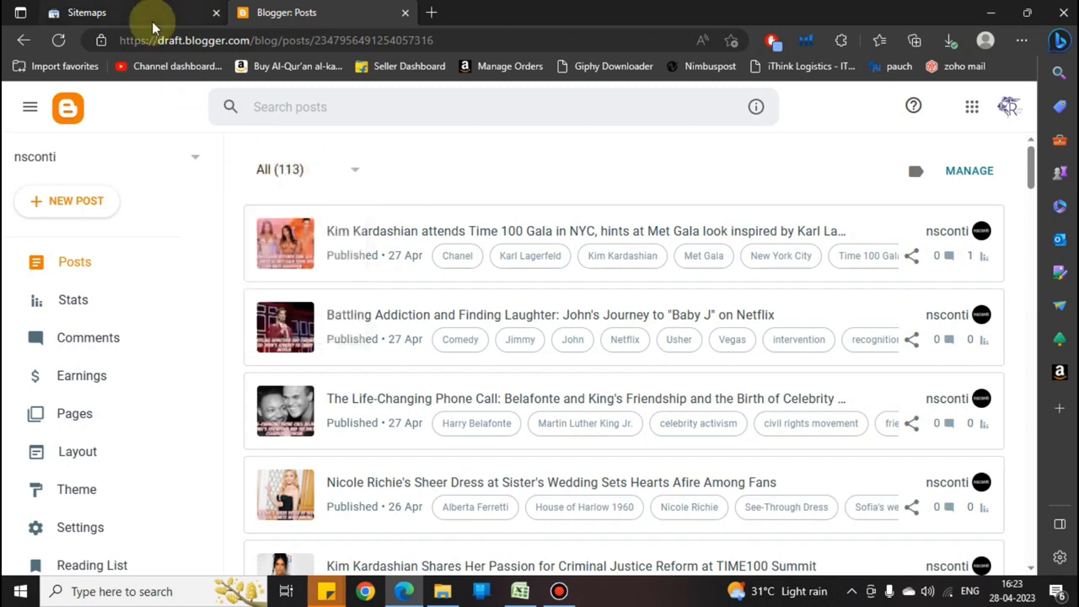
click(143, 12)
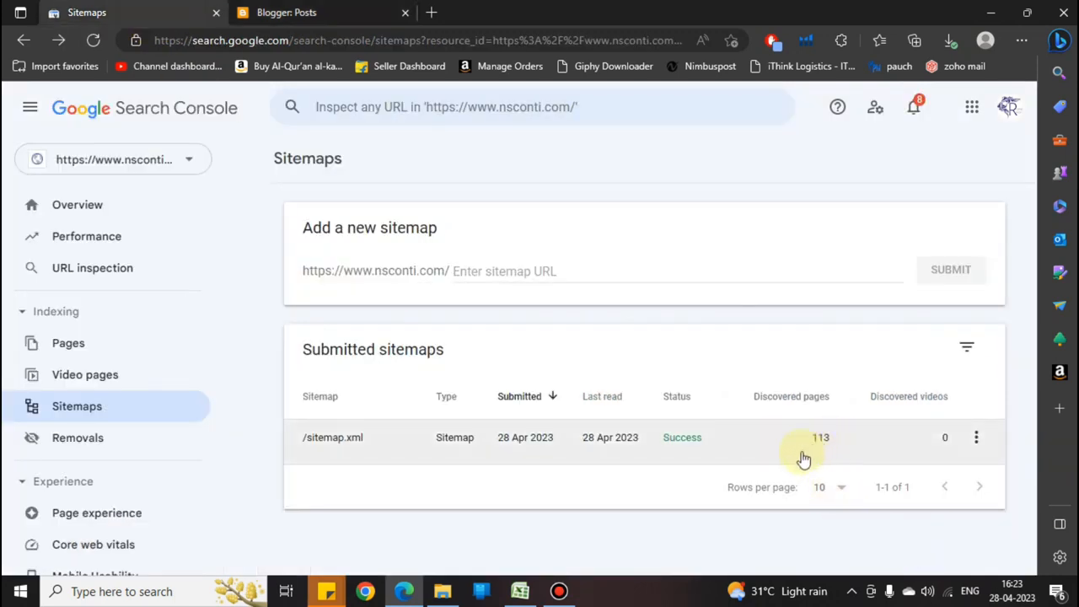
- Open the page indexing report, hide the not-indexed series and examine the reasons why pages aren't indexed
click(31, 342)
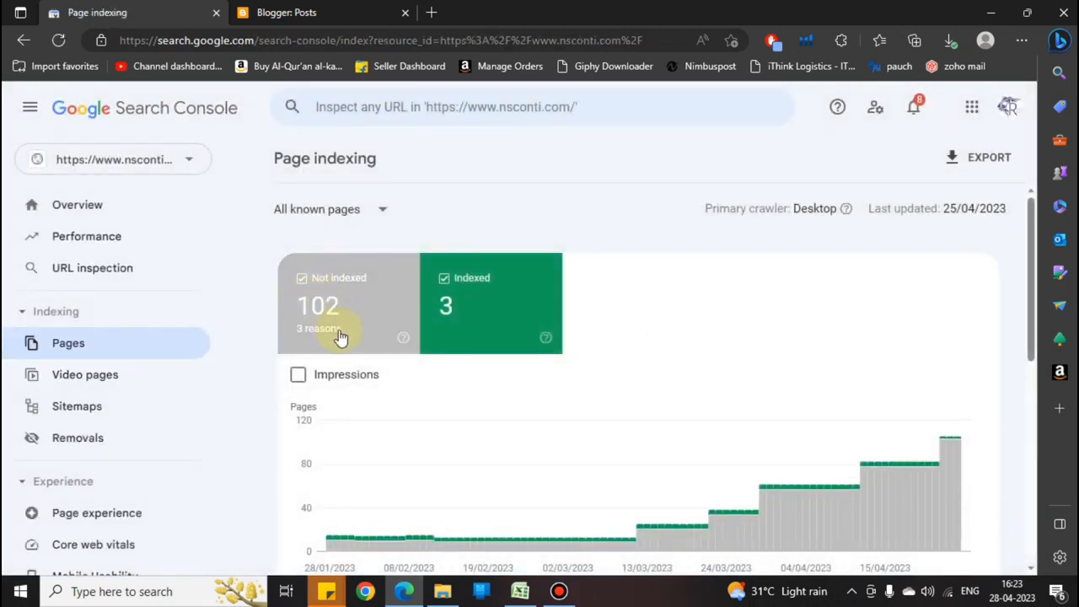
click(328, 335)
scroll(761, 348, down, 6)
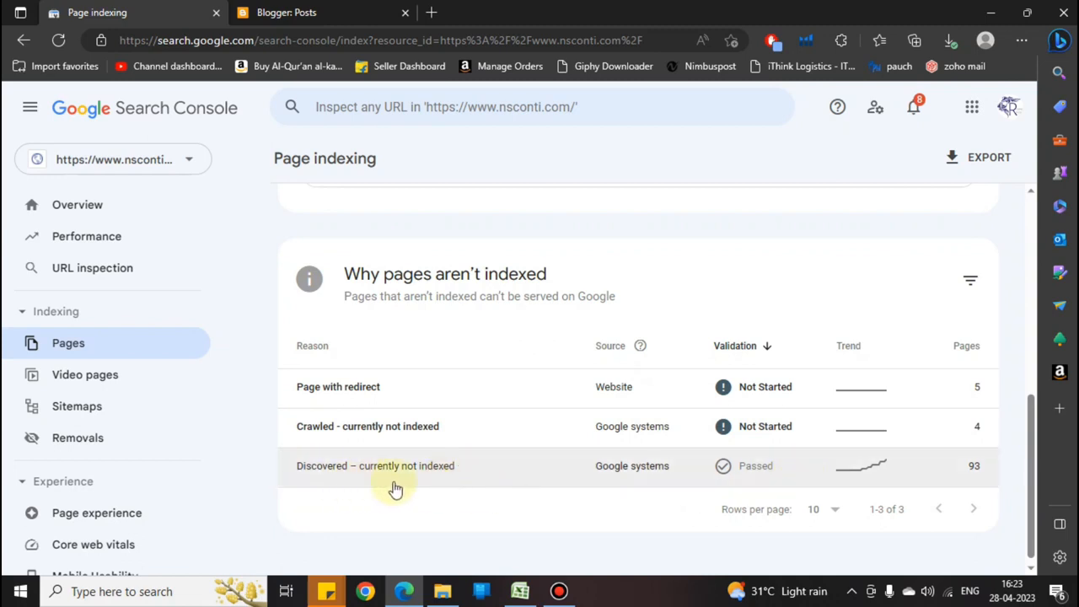
scroll(797, 450, up, 2)
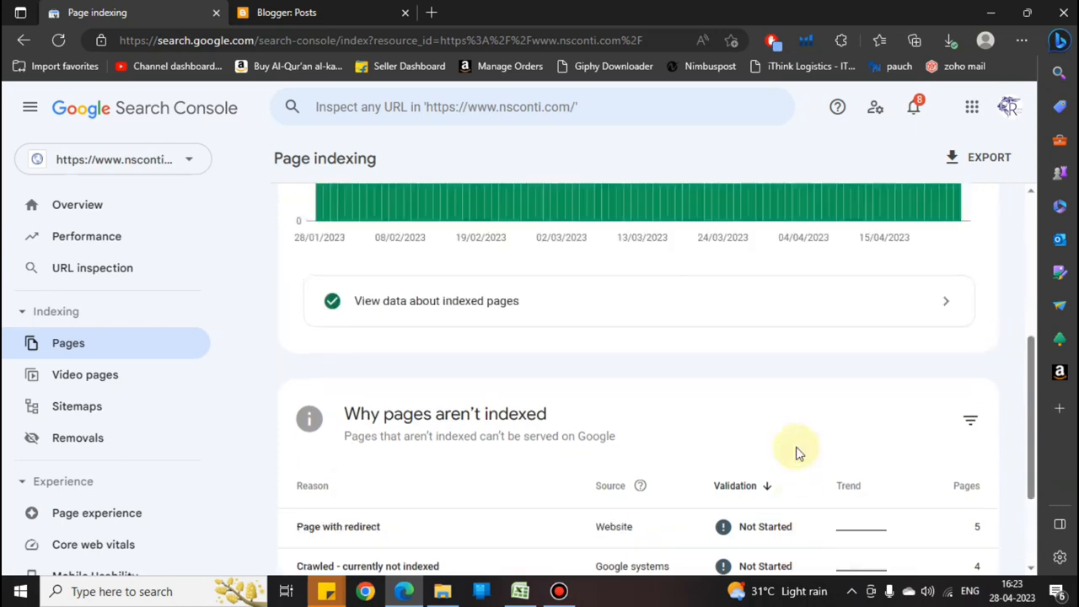
scroll(626, 354, up, 3)
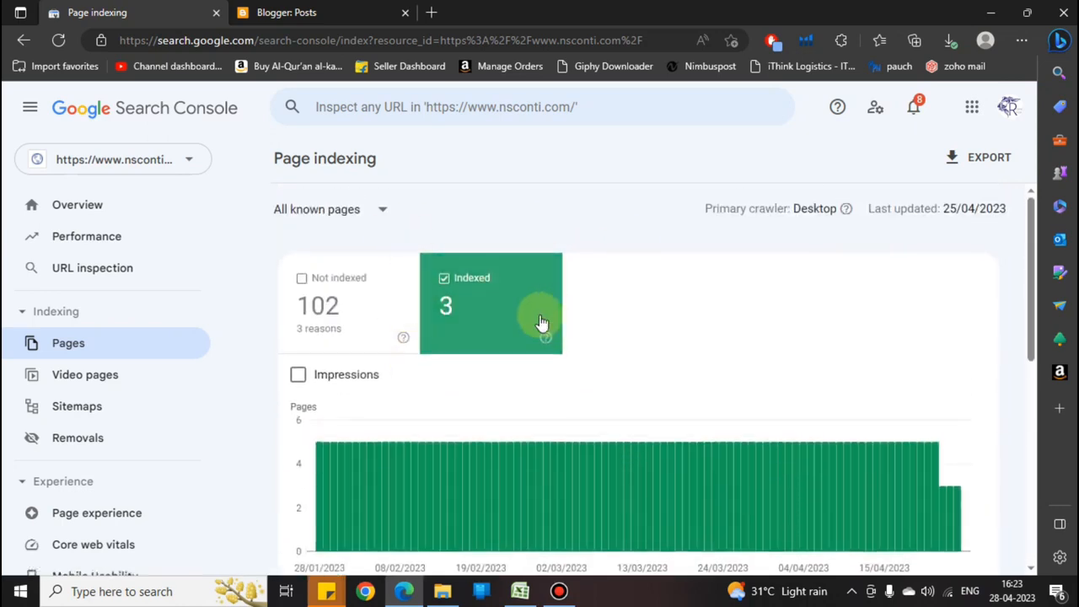
scroll(604, 305, down, 5)
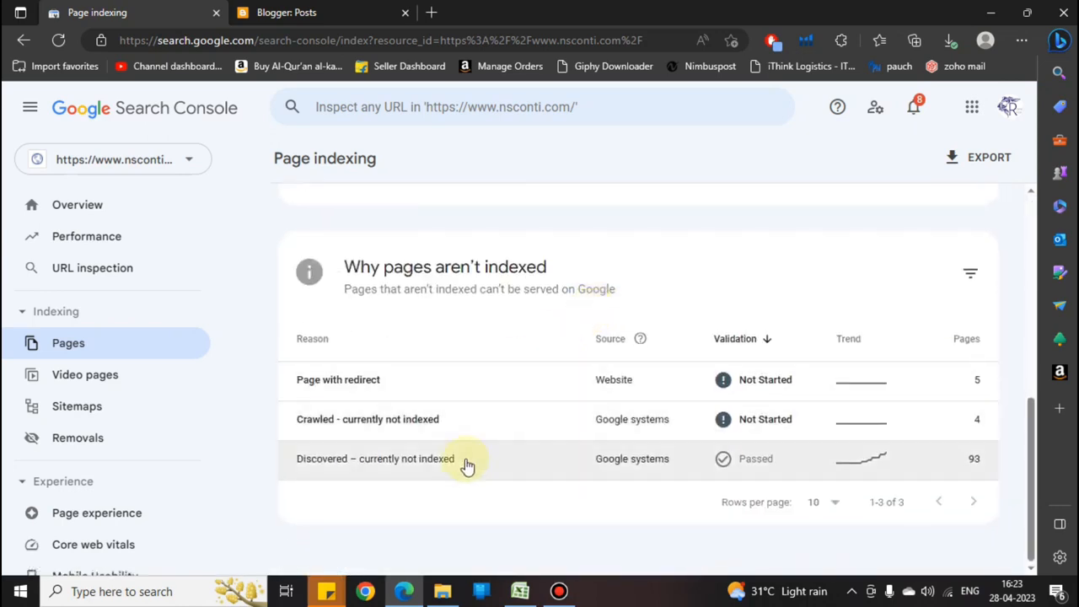
- Open the details of "Discovered – currently not indexed" and examine its validation dates and affected pages chart
click(465, 461)
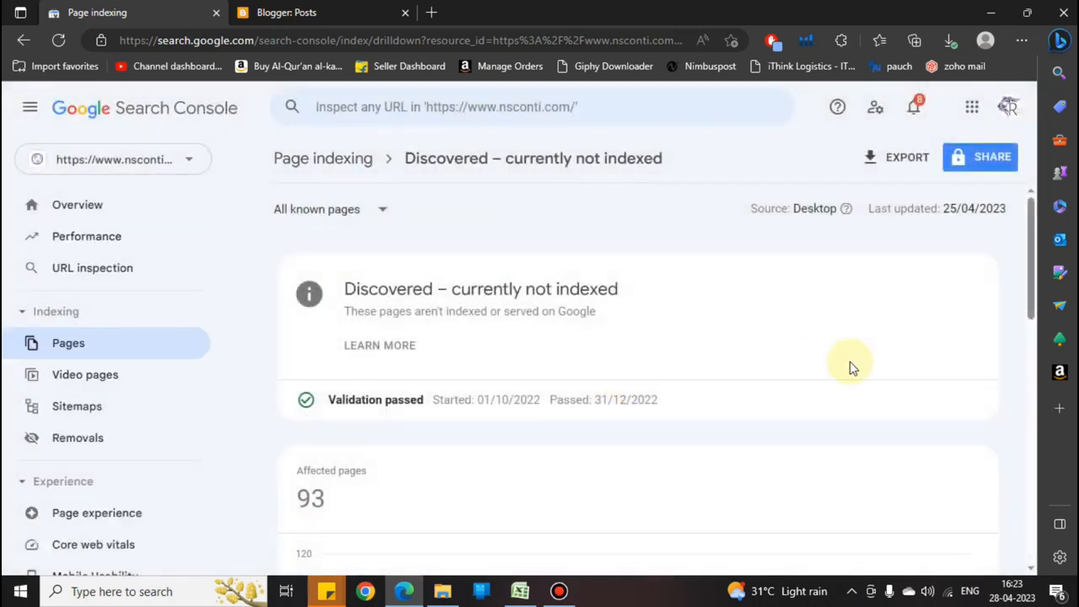
scroll(925, 359, down, 1)
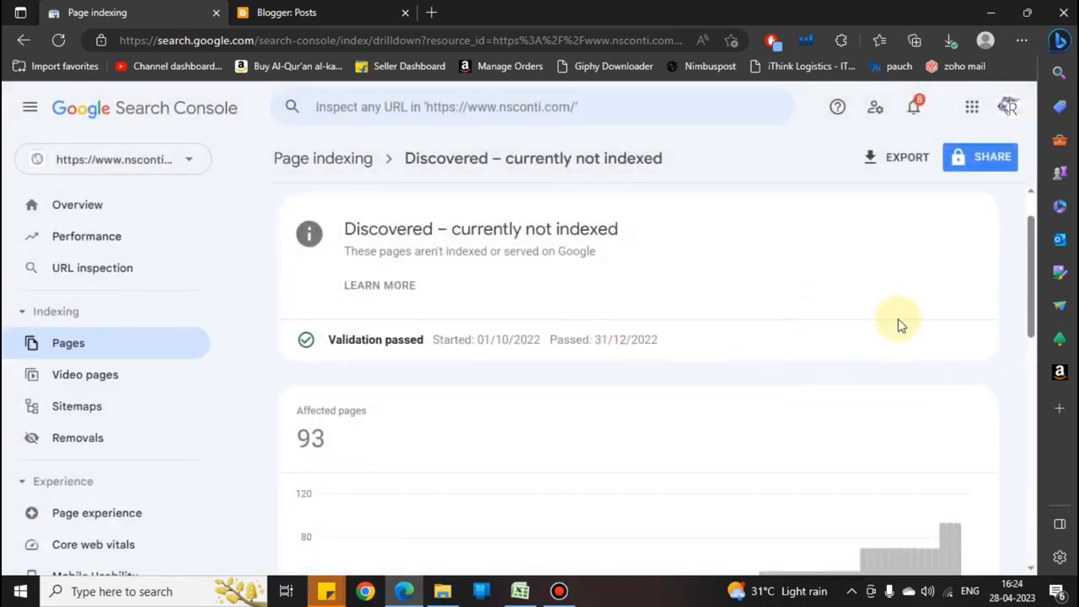
scroll(910, 323, down, 1)
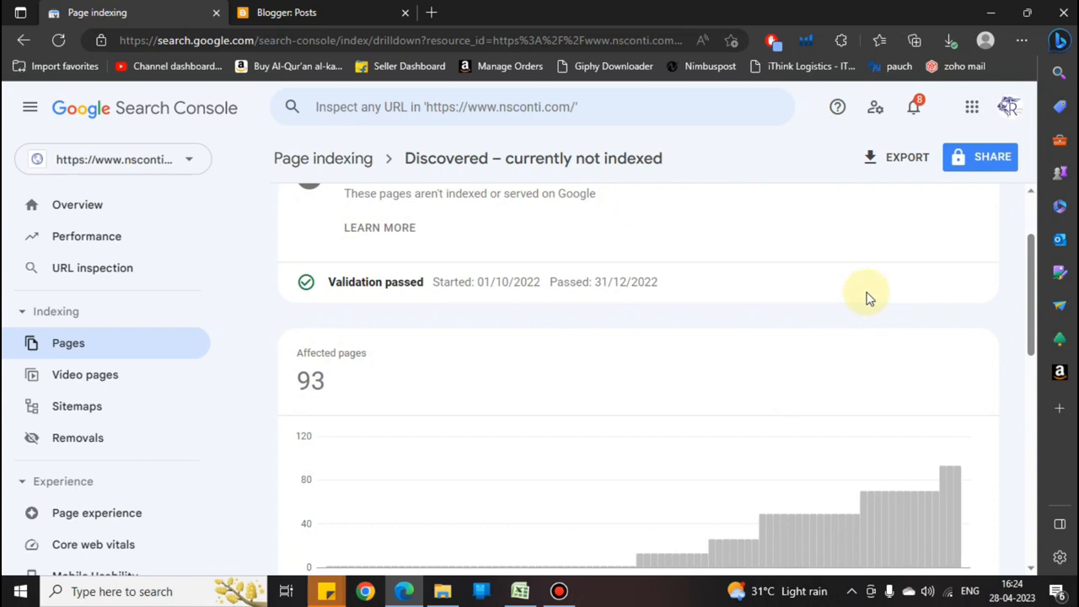
scroll(876, 305, up, 1)
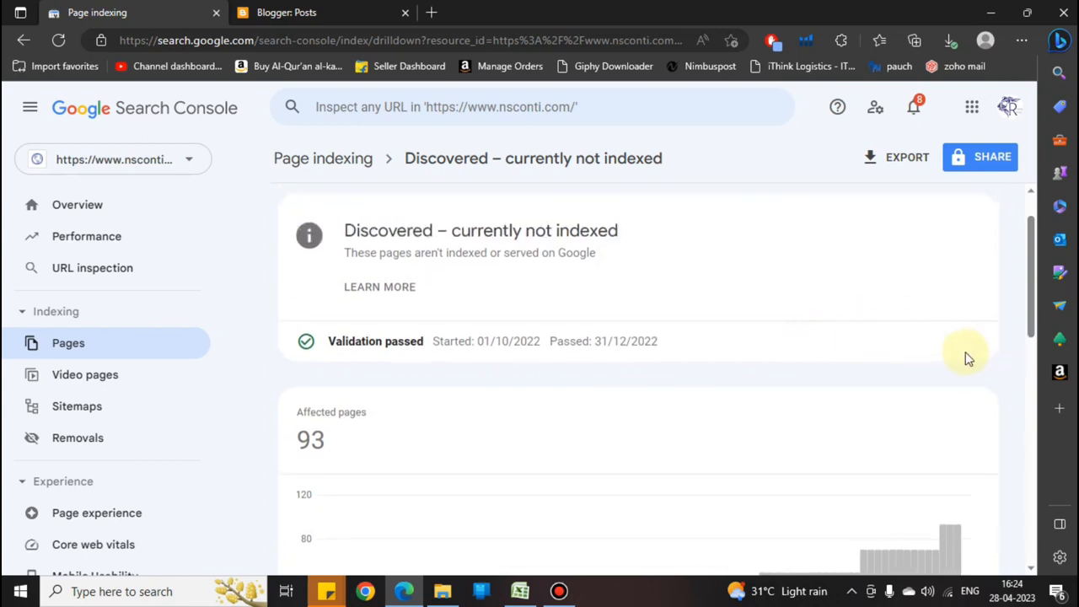
click(939, 349)
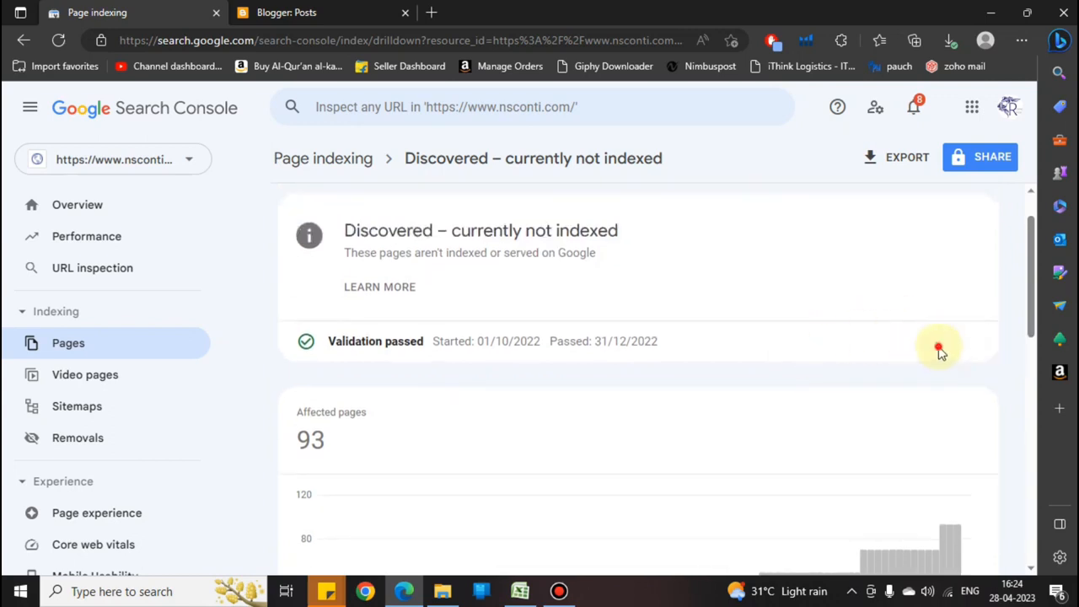
drag(328, 341, 686, 345)
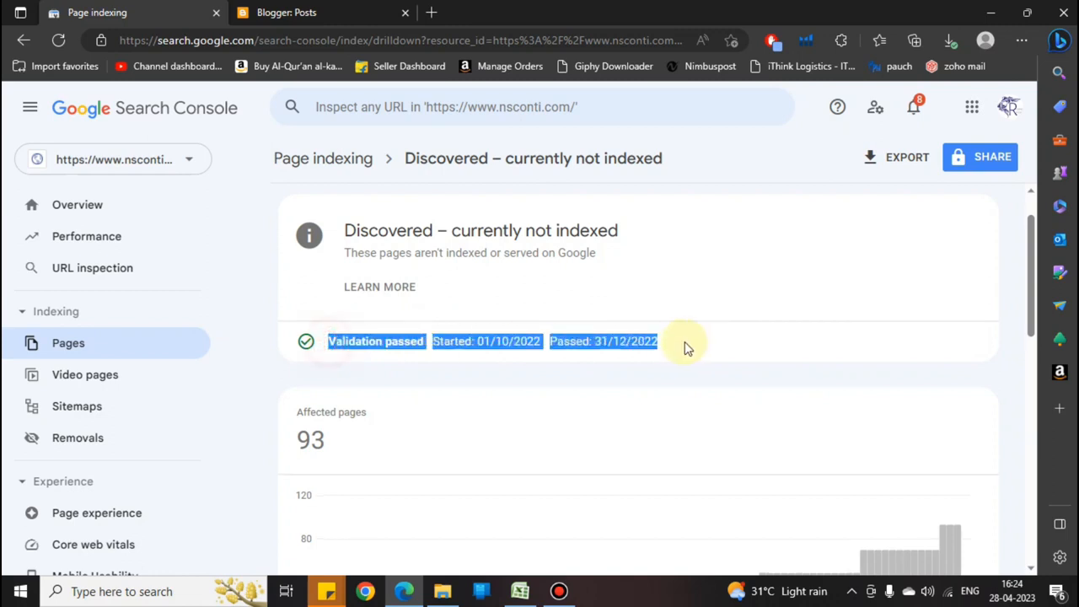
double_click(643, 340)
scroll(280, 352, down, 2)
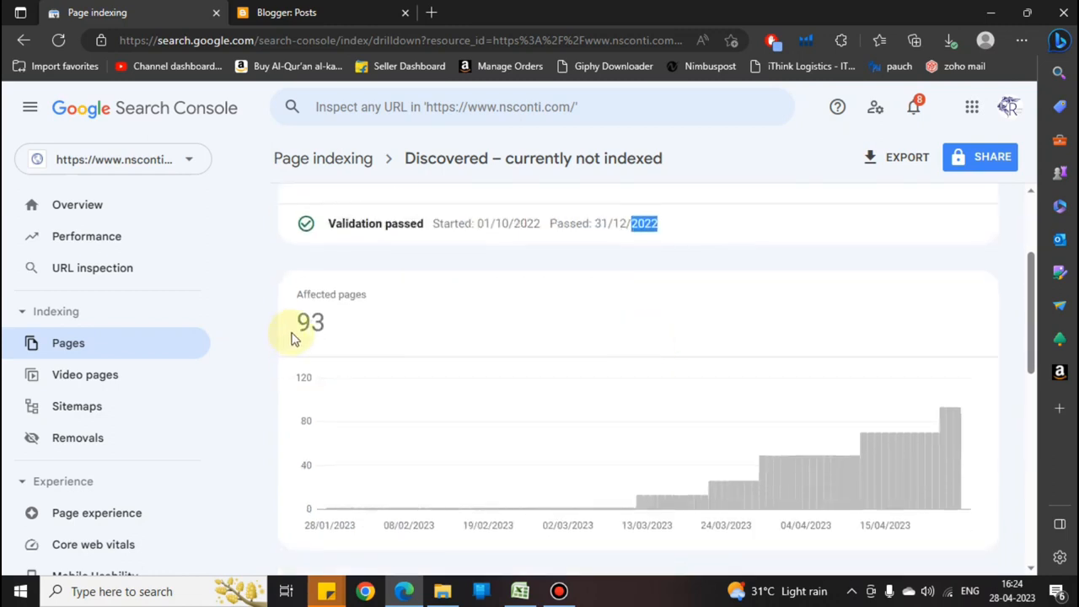
drag(293, 337, 364, 337)
click(385, 327)
scroll(392, 320, down, 1)
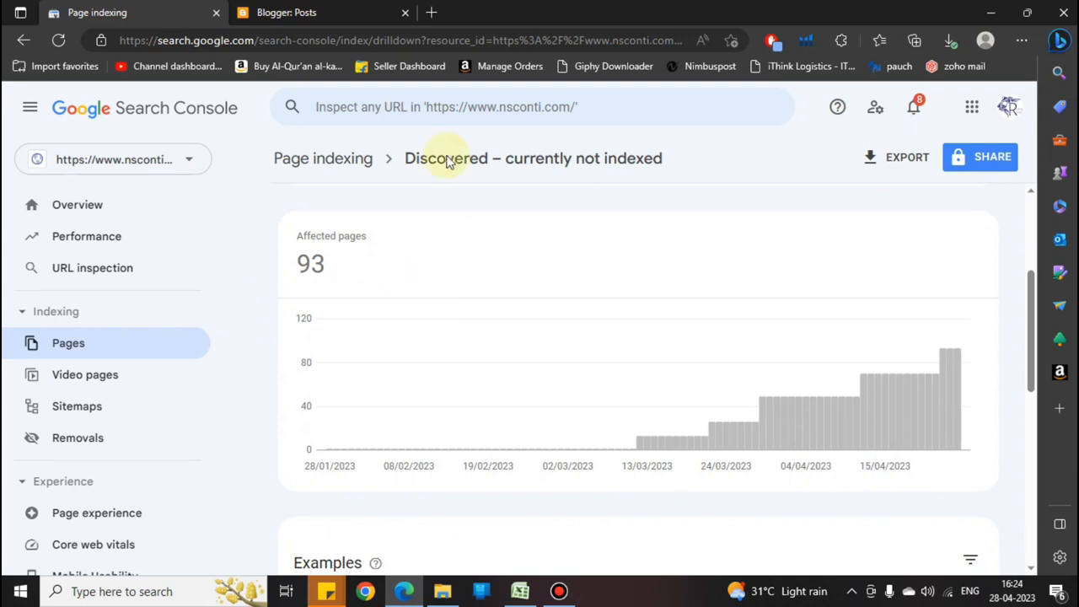
scroll(477, 264, up, 2)
- Examine the example URLs listed as discovered but currently not indexed
scroll(480, 287, down, 4)
scroll(506, 329, down, 3)
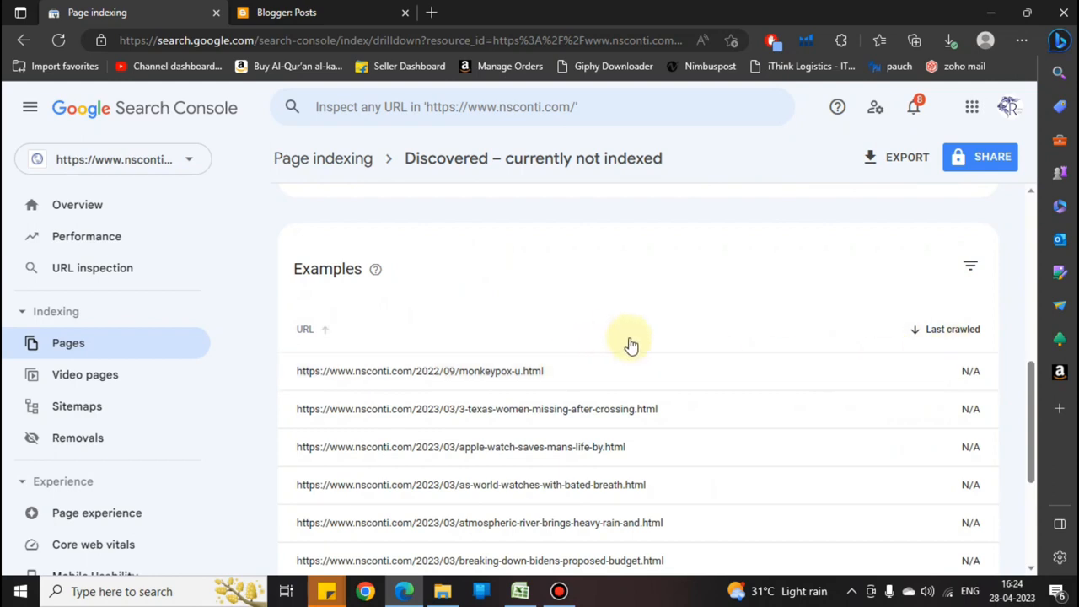
scroll(626, 344, down, 1)
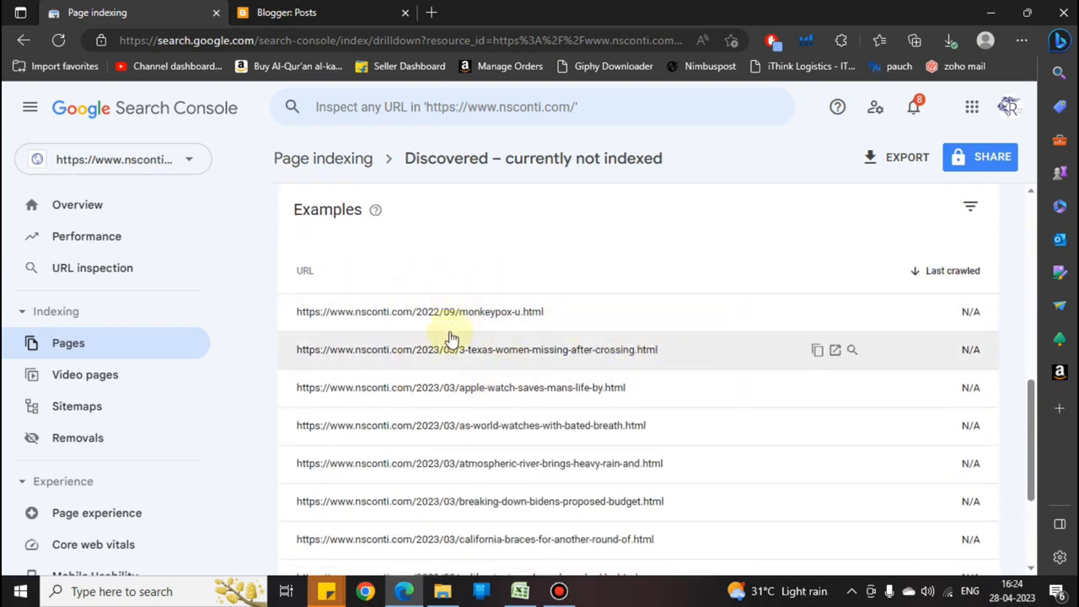
scroll(609, 337, down, 2)
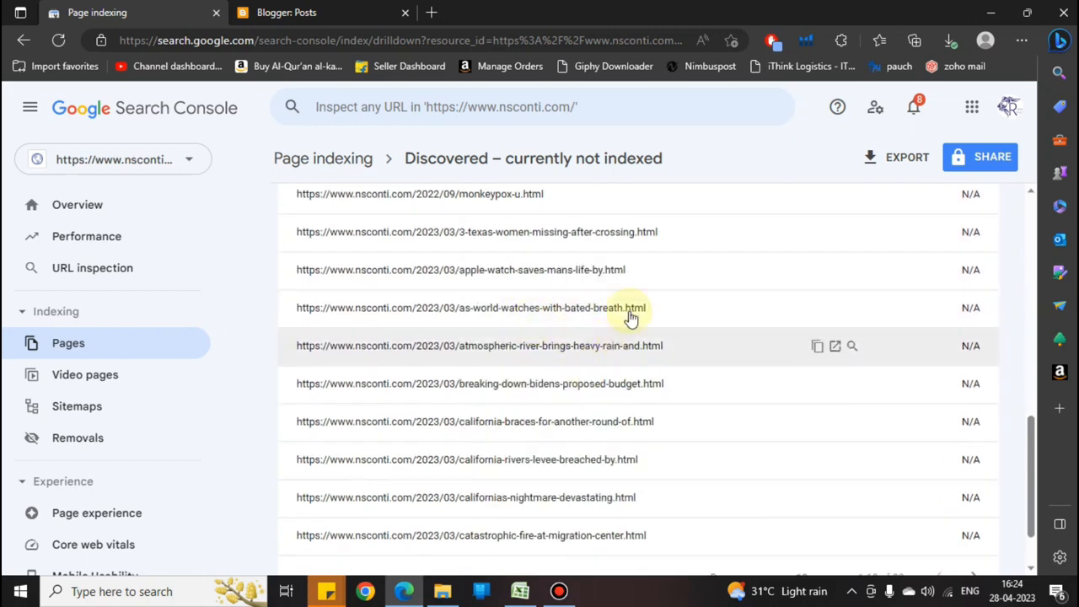
scroll(666, 329, down, 2)
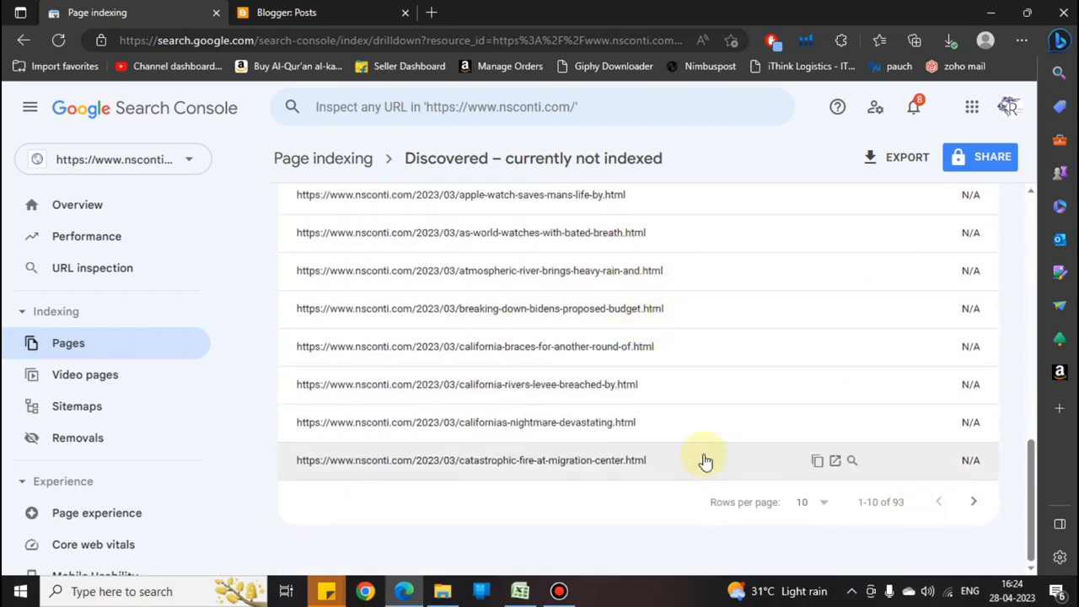
scroll(700, 460, up, 3)
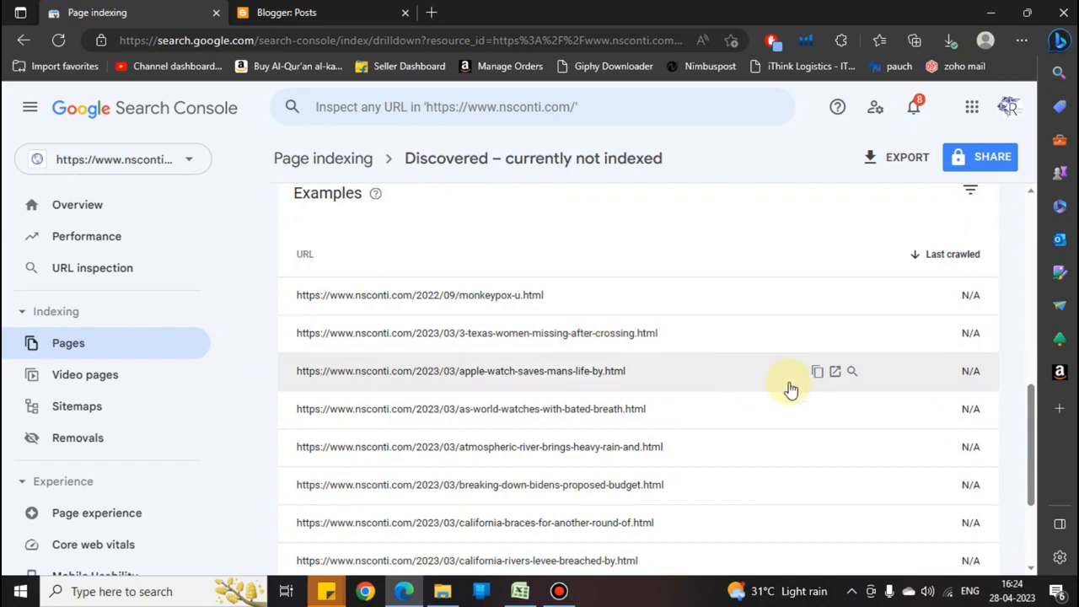
- Set the table of example URLs to show 500 rows per page
scroll(700, 392, down, 3)
click(805, 501)
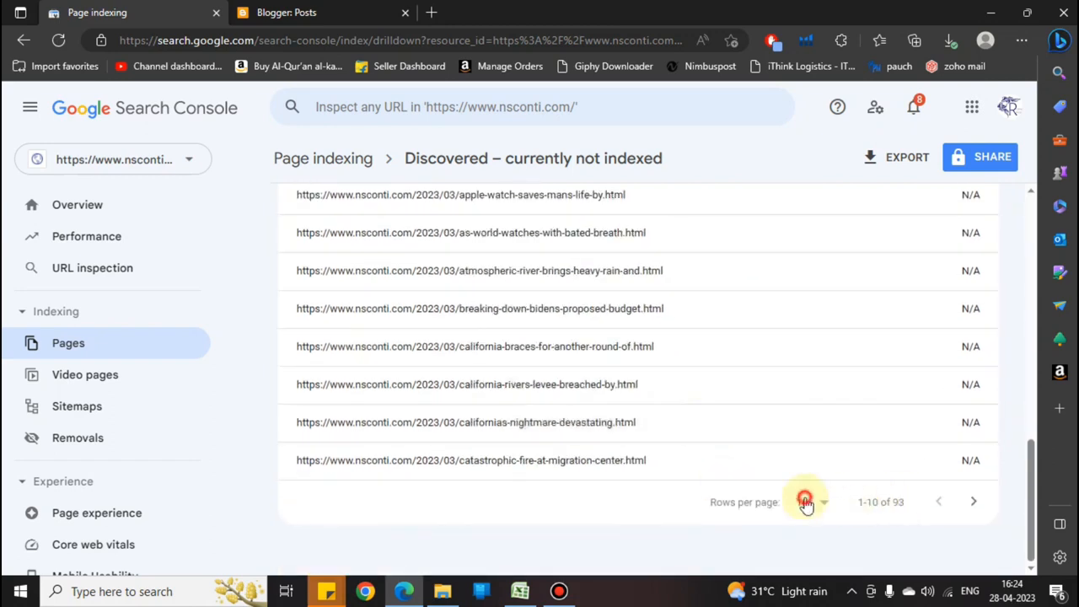
click(713, 528)
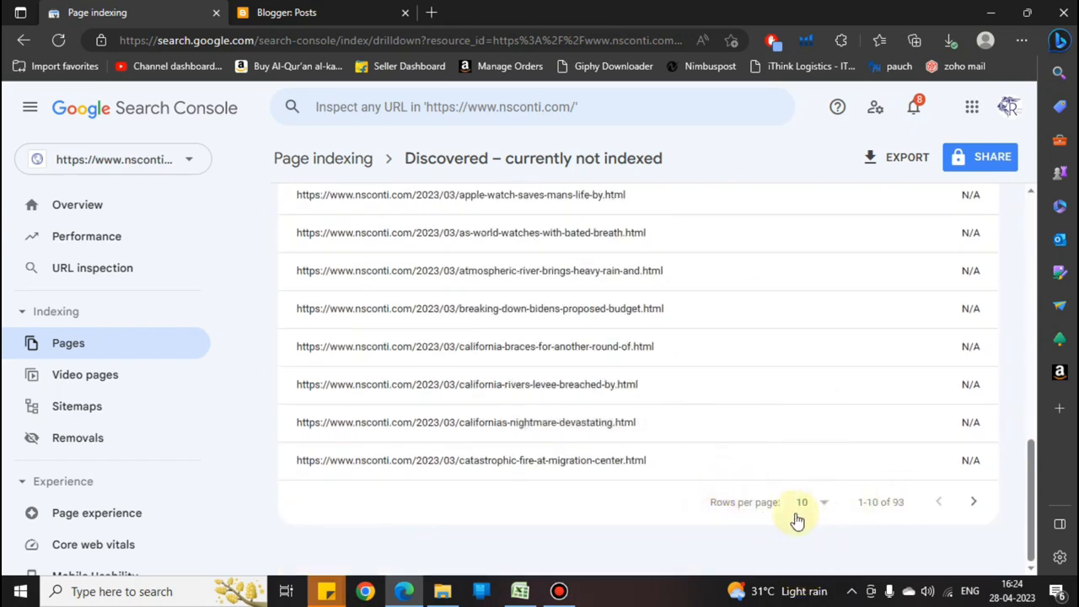
click(805, 502)
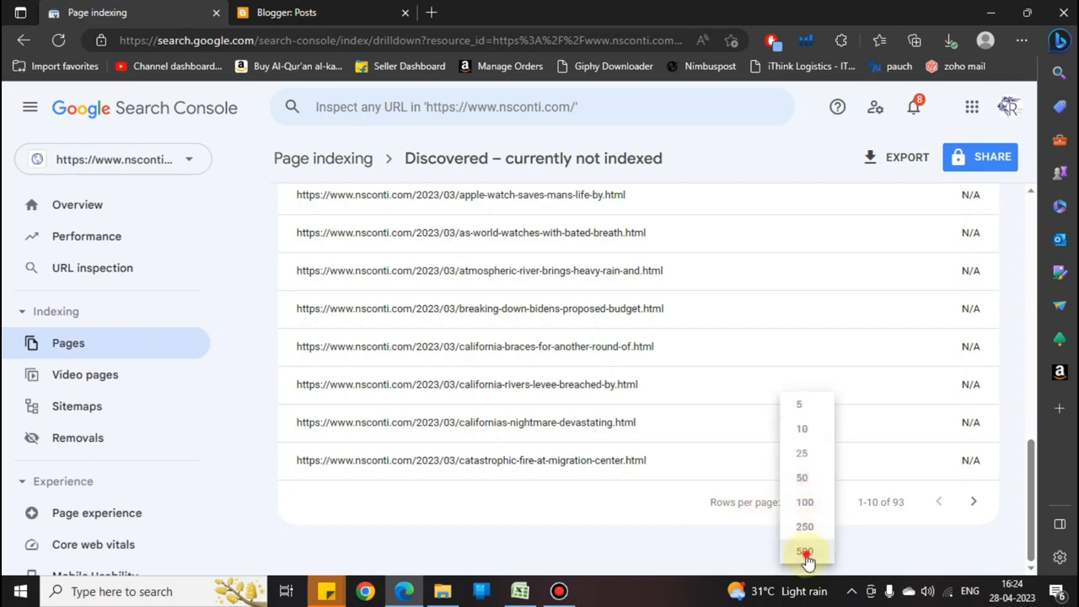
click(807, 548)
- Select and copy the entire examples table, from the URL and Last crawled headers down to the last row
scroll(602, 414, up, 5)
scroll(601, 414, down, 6)
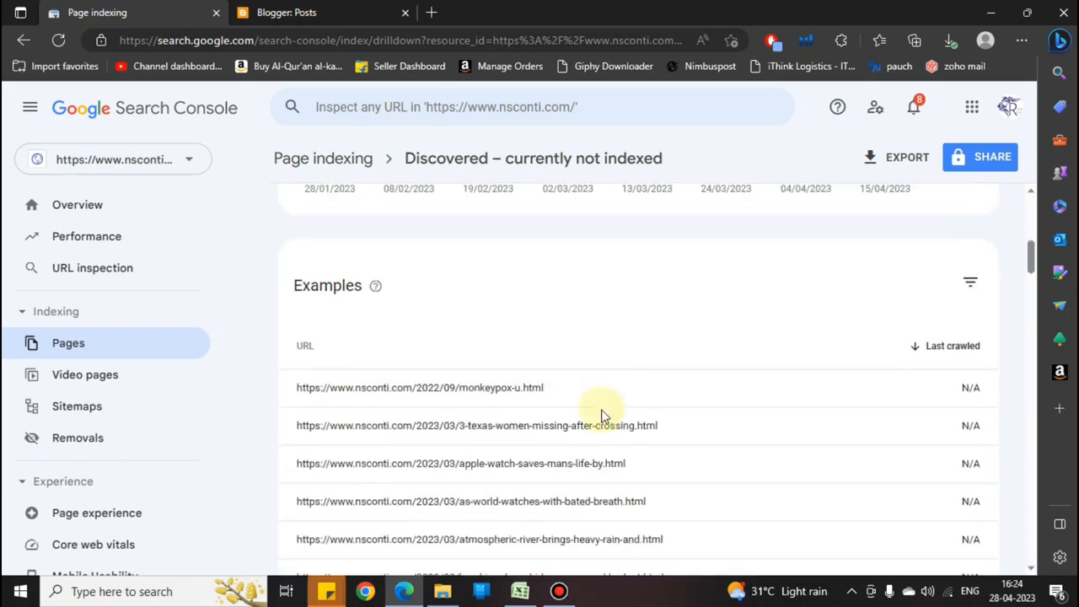
scroll(857, 412, down, 4)
scroll(646, 393, up, 7)
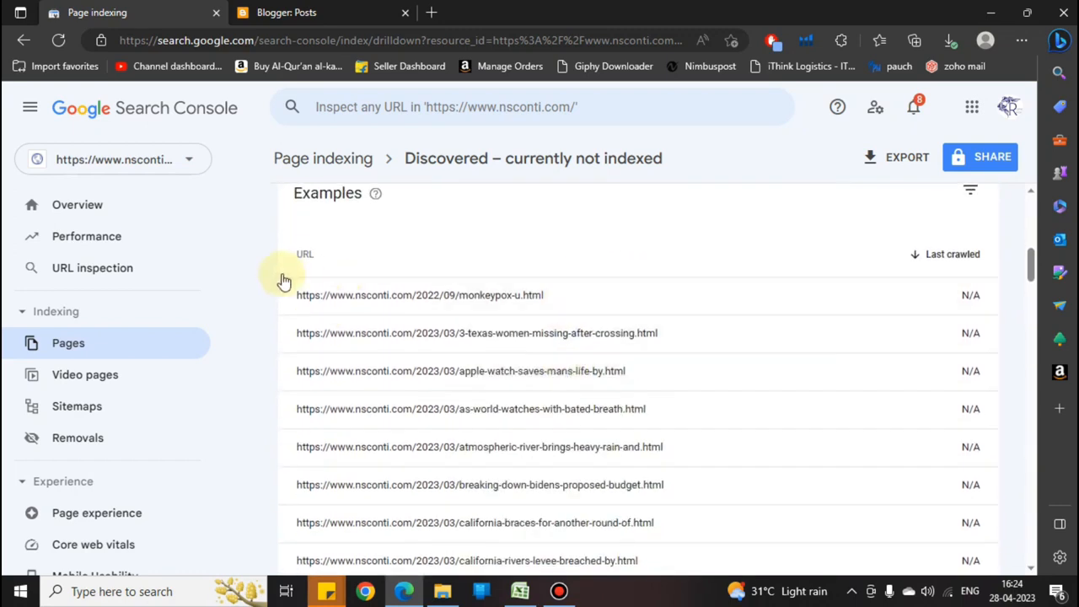
drag(287, 250, 989, 558)
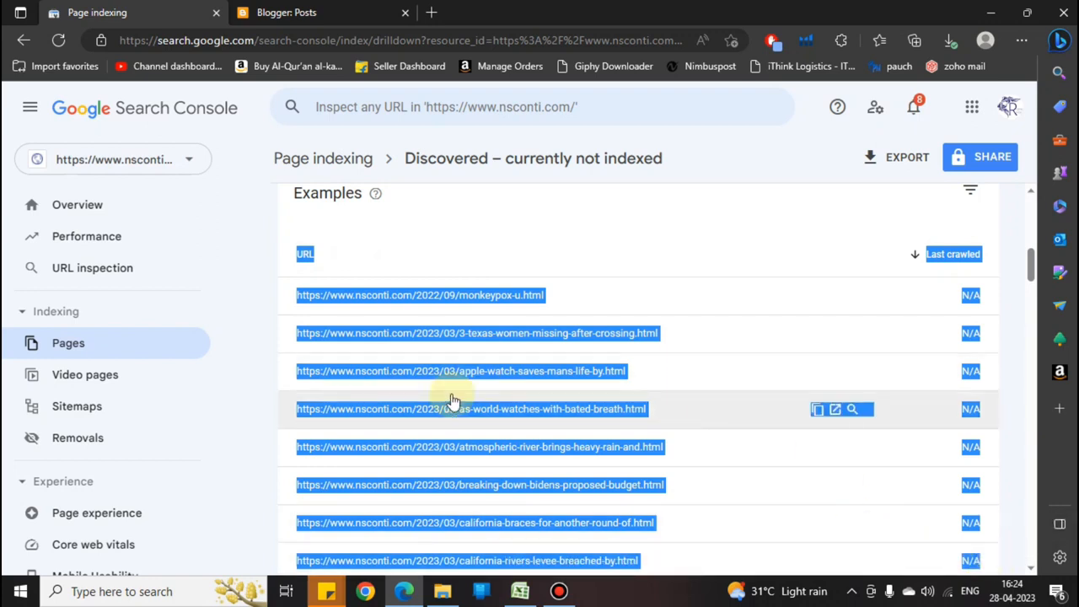
key(ctrl+shift+End)
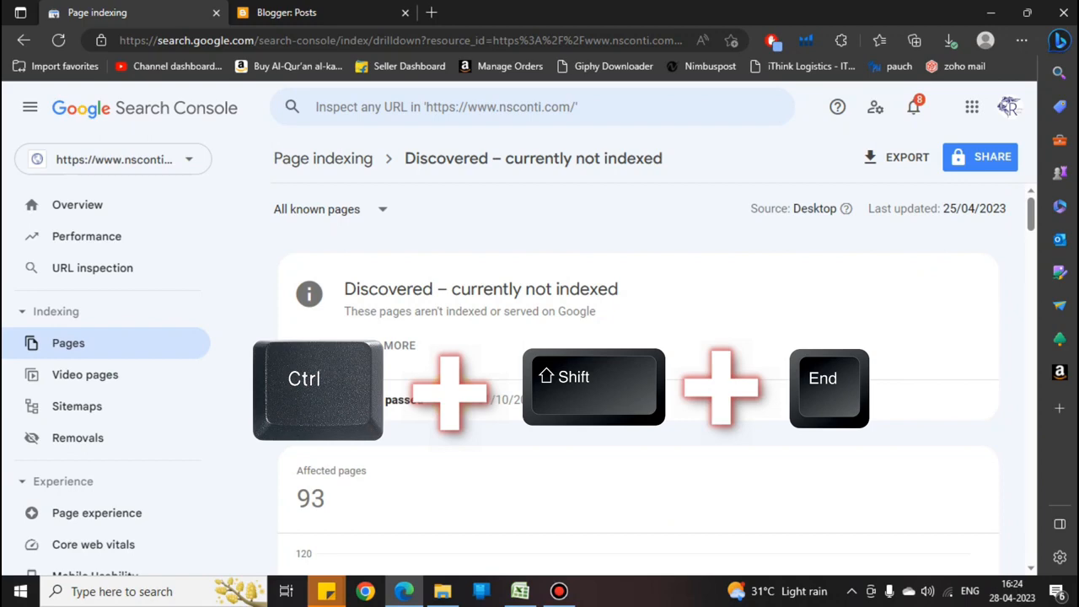
scroll(719, 372, down, 15)
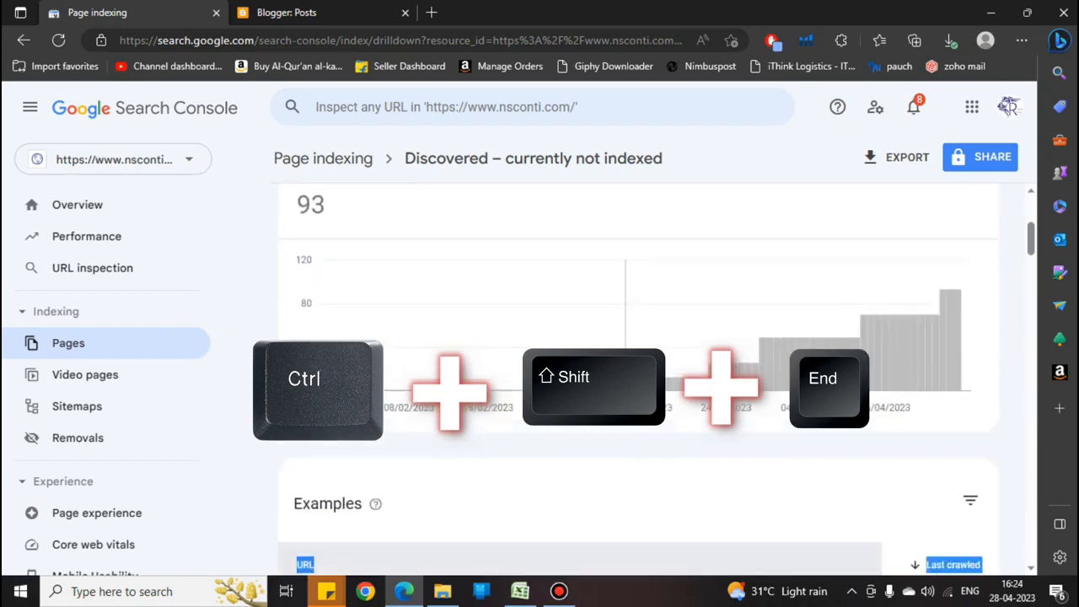
scroll(719, 371, down, 15)
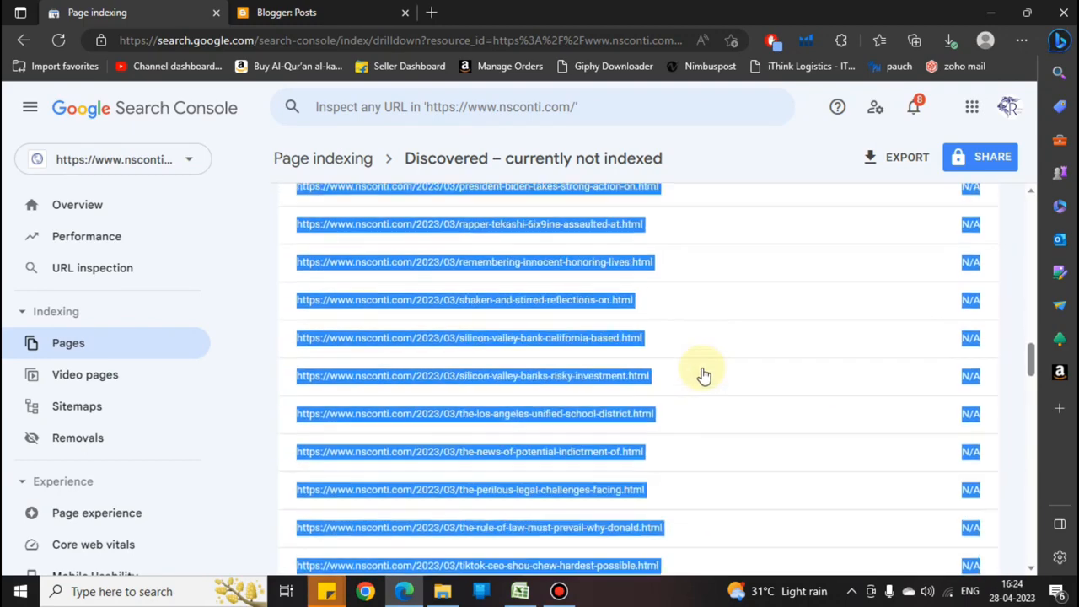
scroll(701, 381, down, 7)
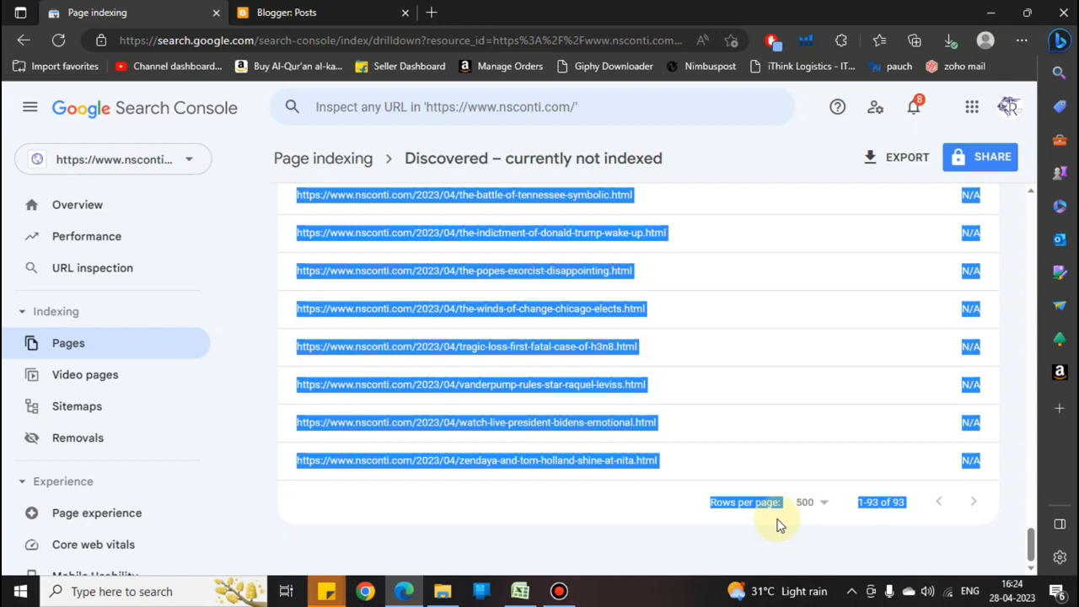
- Switch to the Excel workbook "links of not indexed" and paste the copied table into Sheet3 starting at A1
click(516, 590)
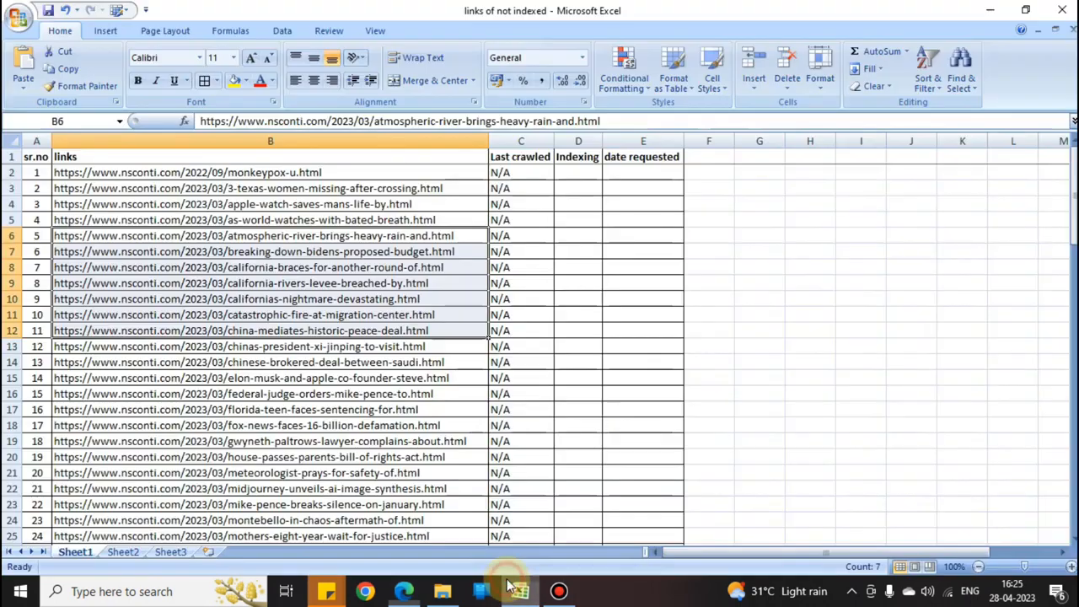
click(135, 551)
click(171, 552)
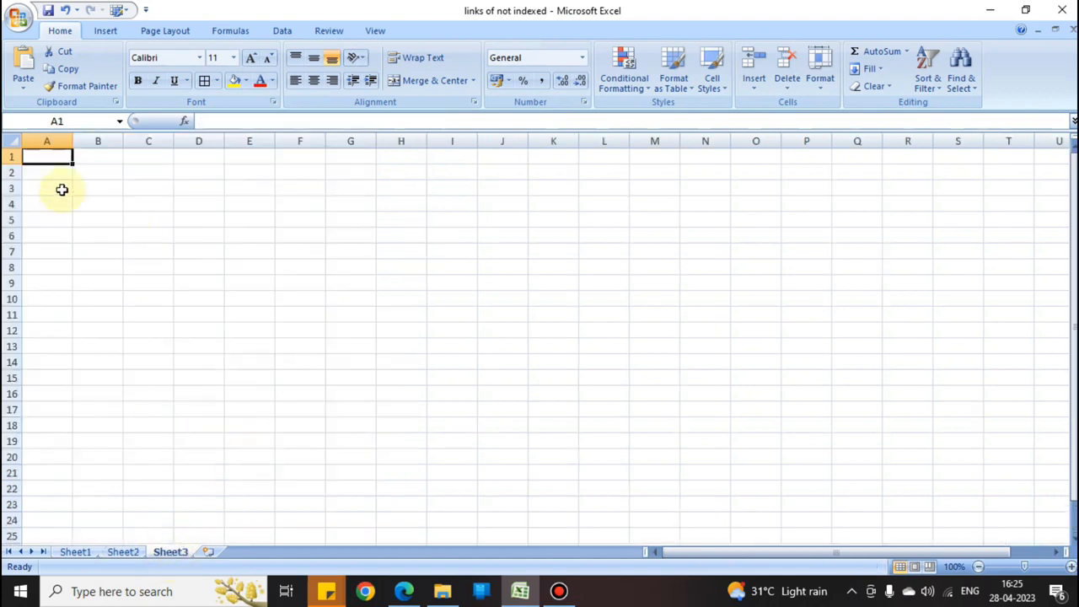
key(ctrl+v)
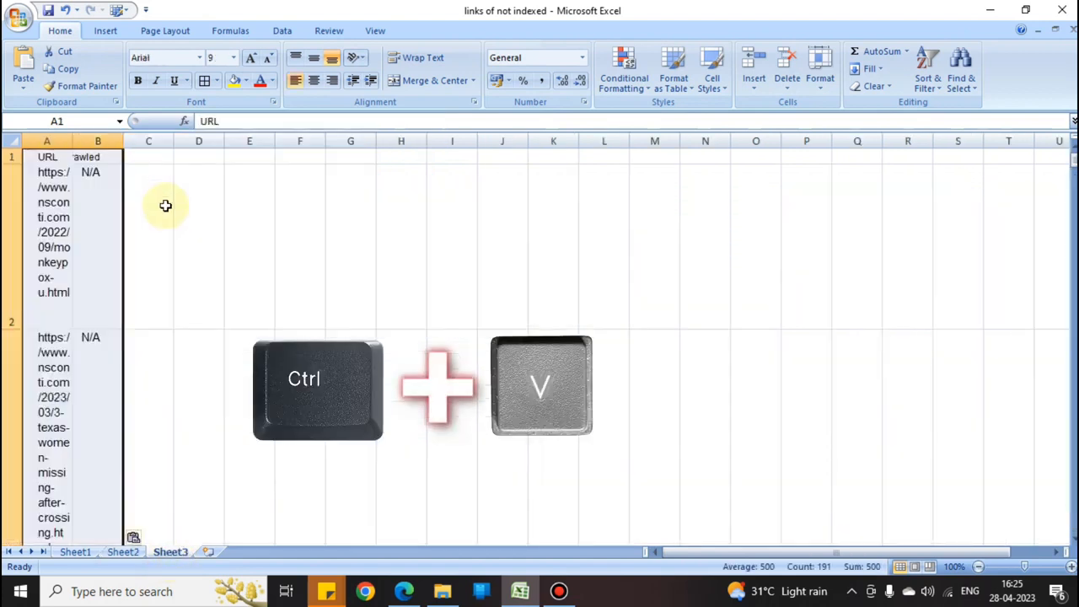
scroll(165, 205, down, 20)
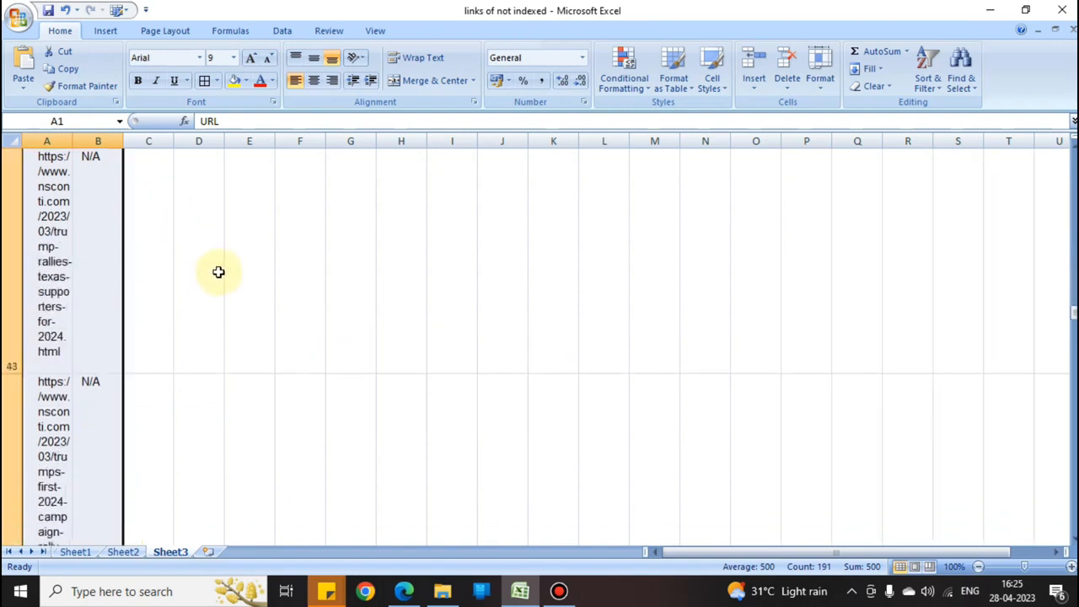
scroll(216, 271, down, 9)
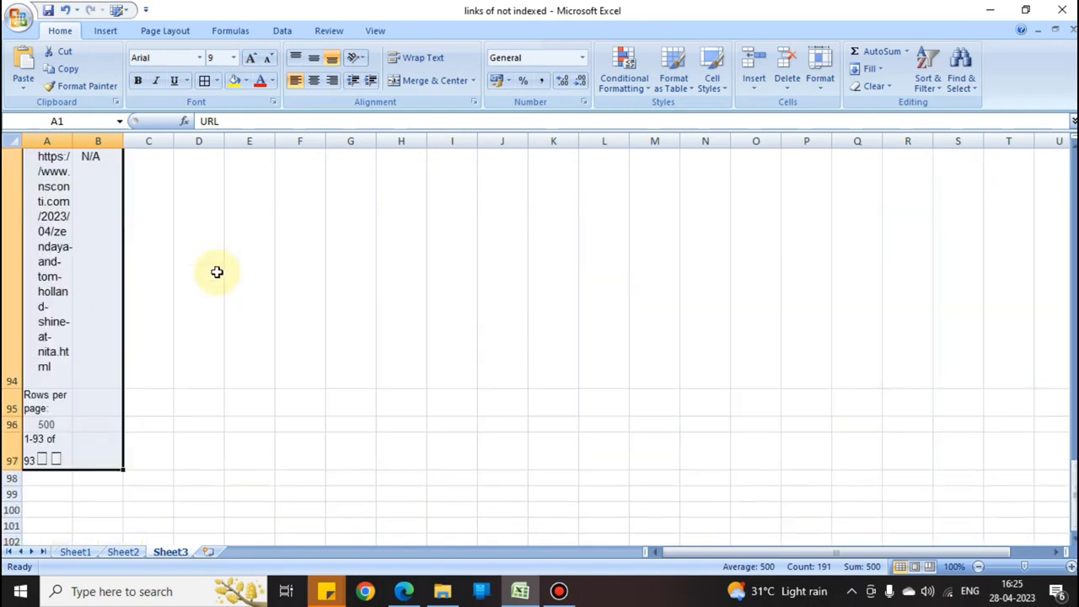
- Remove the pasted web formatting by applying an empty cell's format to the whole of Sheet3 with Format Painter
scroll(216, 272, down, 2)
drag(171, 340, 426, 407)
click(217, 276)
drag(216, 277, 424, 430)
click(237, 340)
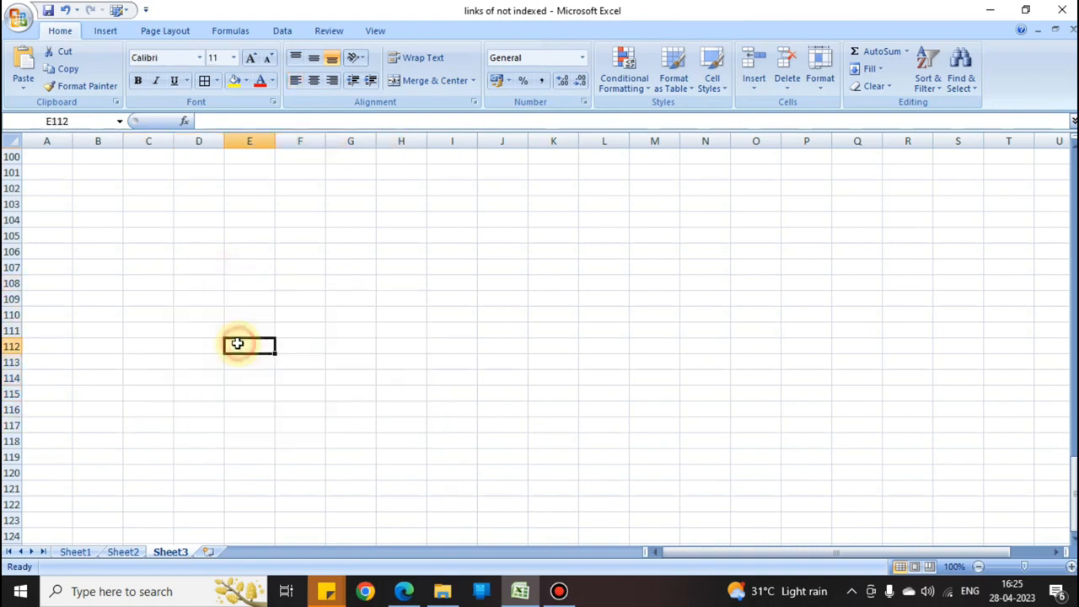
click(83, 87)
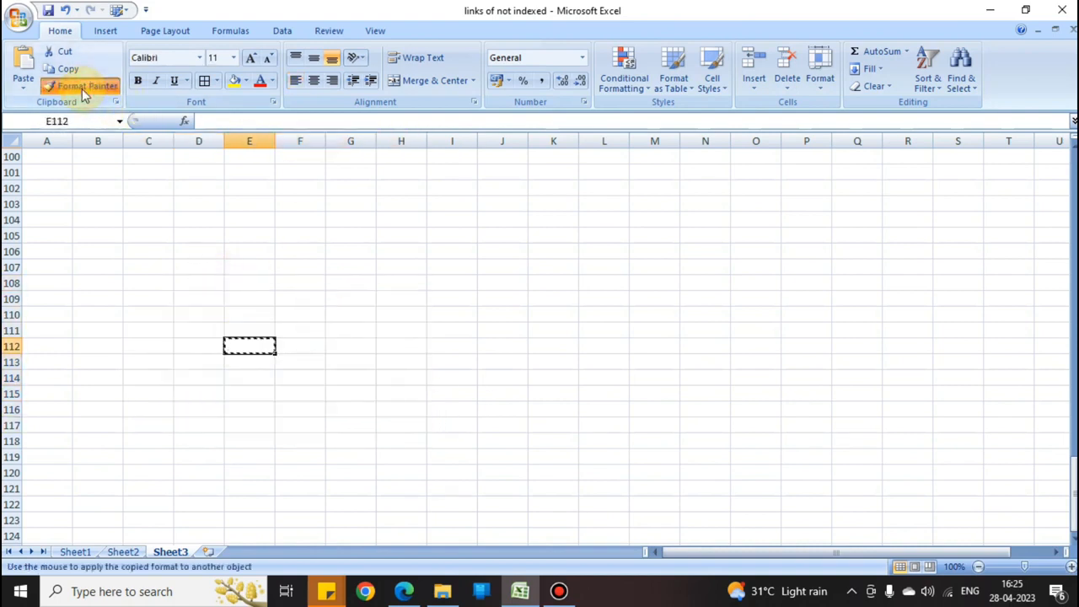
click(14, 141)
scroll(97, 209, up, 20)
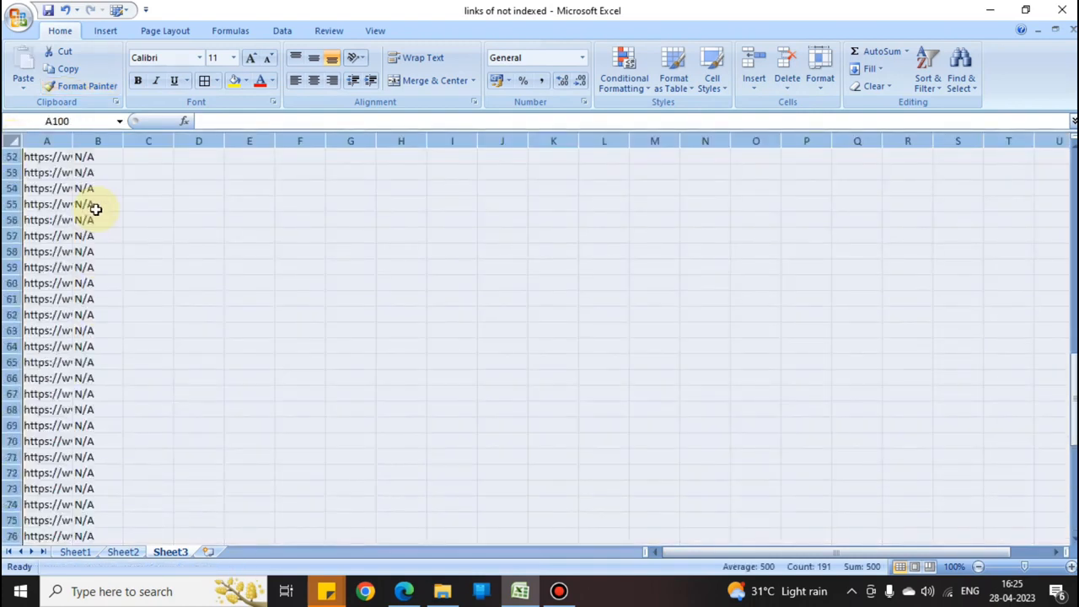
click(76, 231)
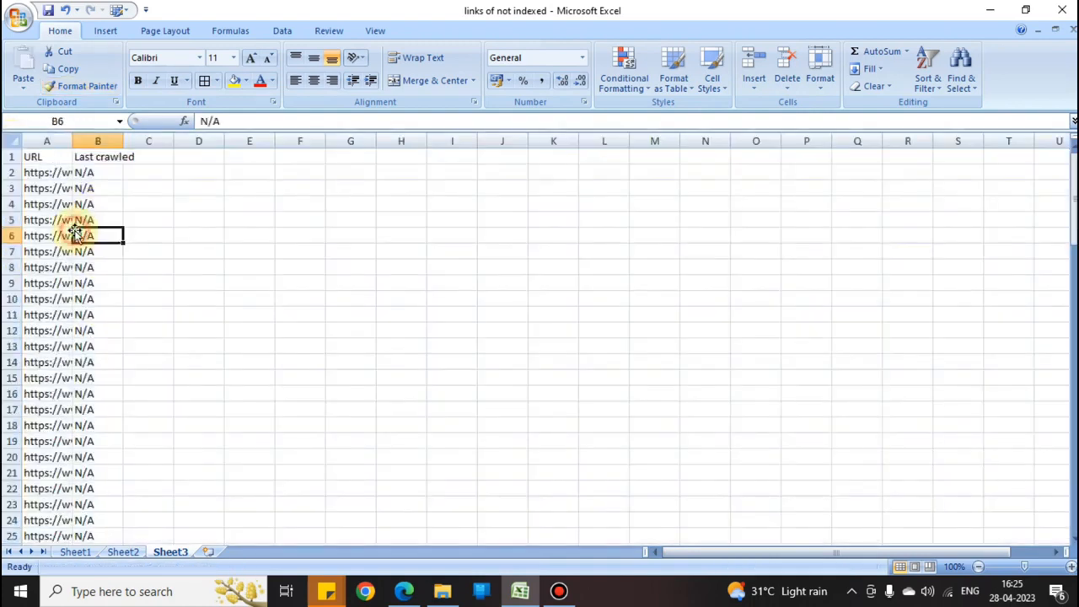
- Select all of Sheet3 and autofit the column widths to their contents
key(ctrl+a)
click(217, 273)
key(ctrl+a)
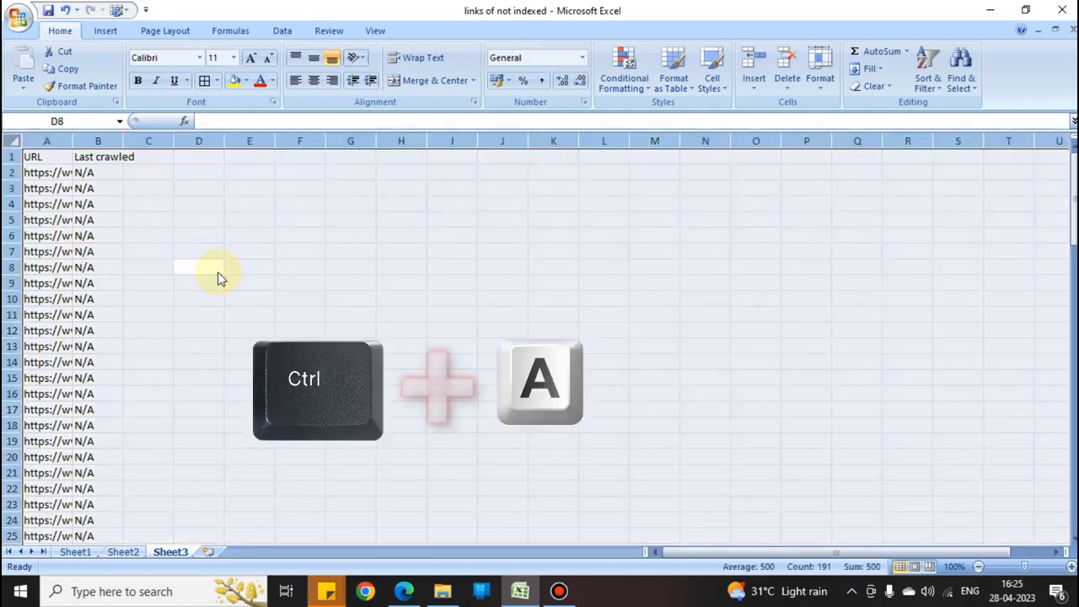
key(alt+h)
key(o)
key(i)
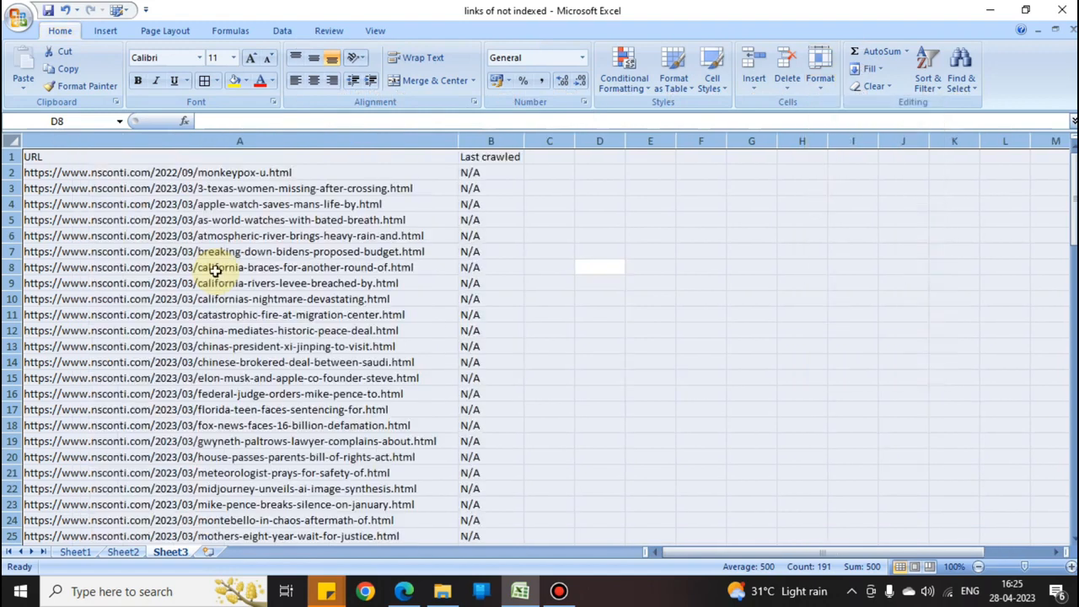
click(273, 314)
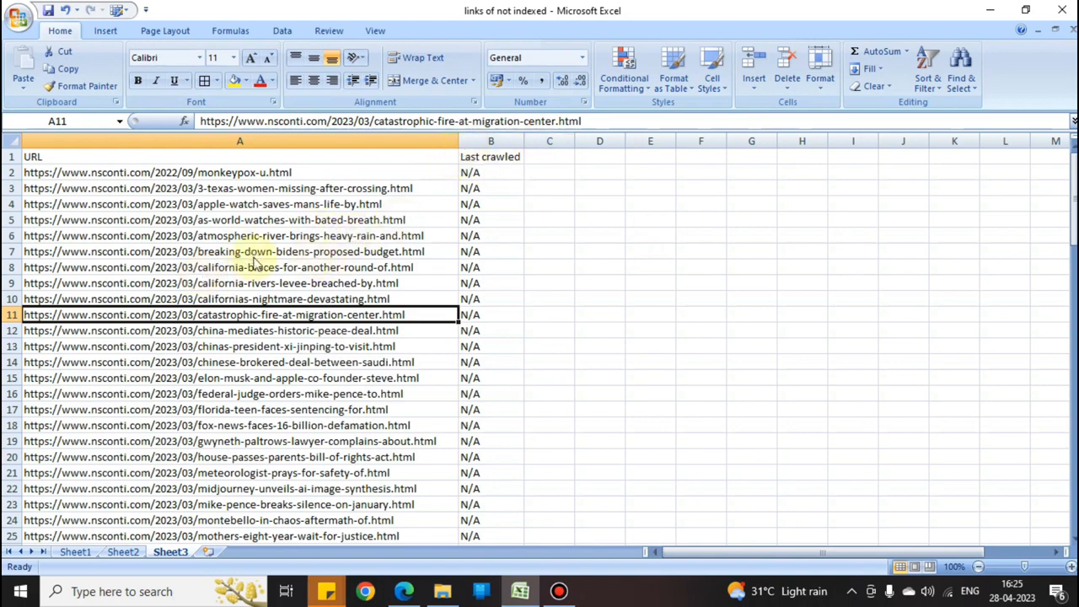
- Examine the entries in the URL and Last crawled columns
key(Up)
key(Up)
key(Up)
key(Up)
key(Up)
key(Up)
key(Up)
key(Up)
key(Up)
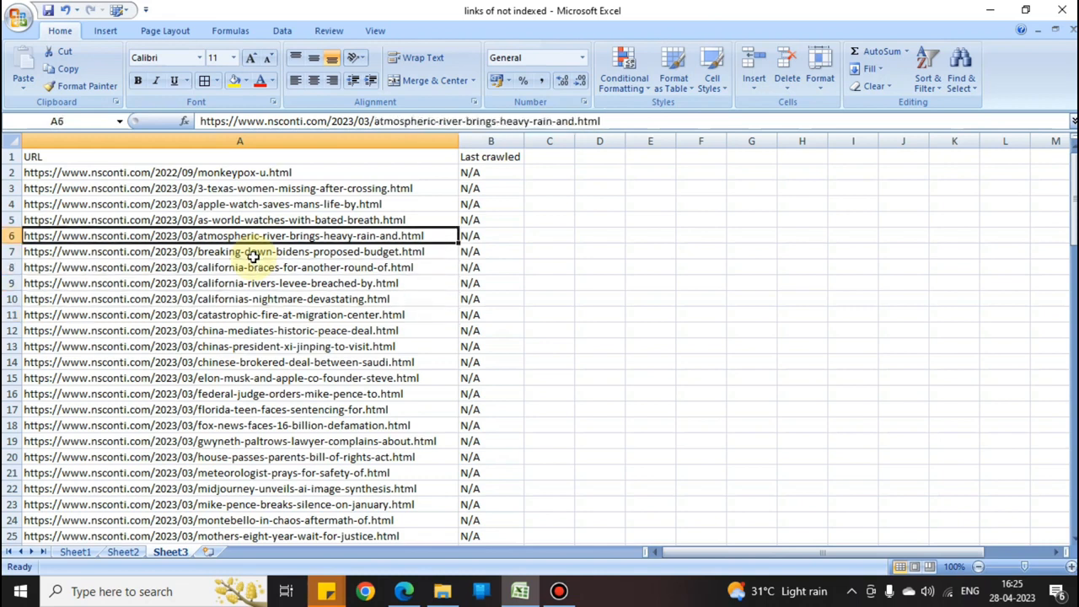
key(Up)
key(Right)
key(Down)
key(Down)
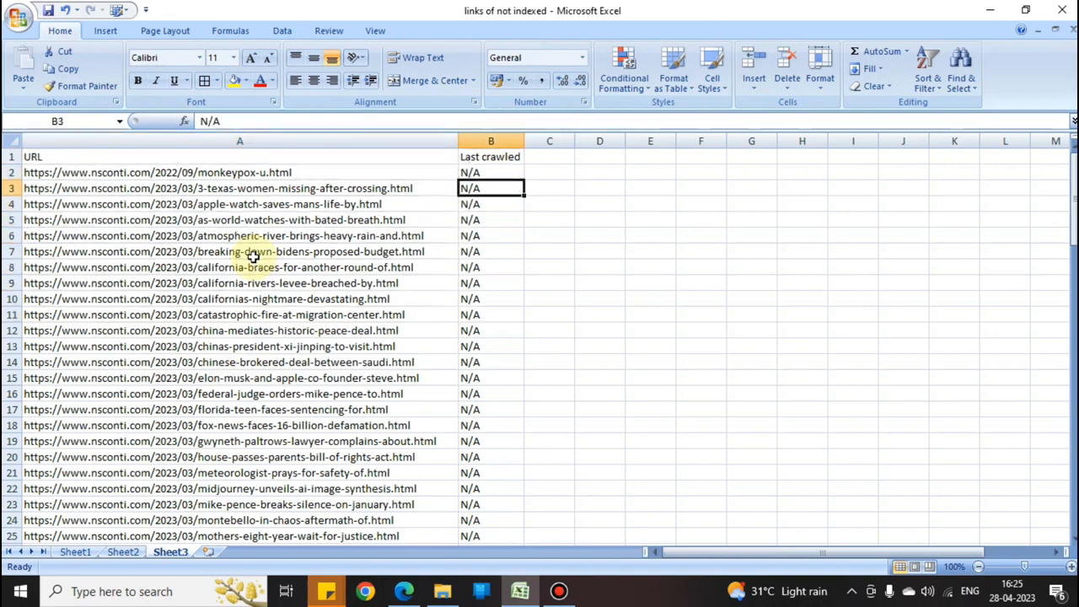
- Add the column headers "requested" in C1 and "requested date" in D1
key(Left)
key(Up)
key(Right)
key(Right)
key(Up)
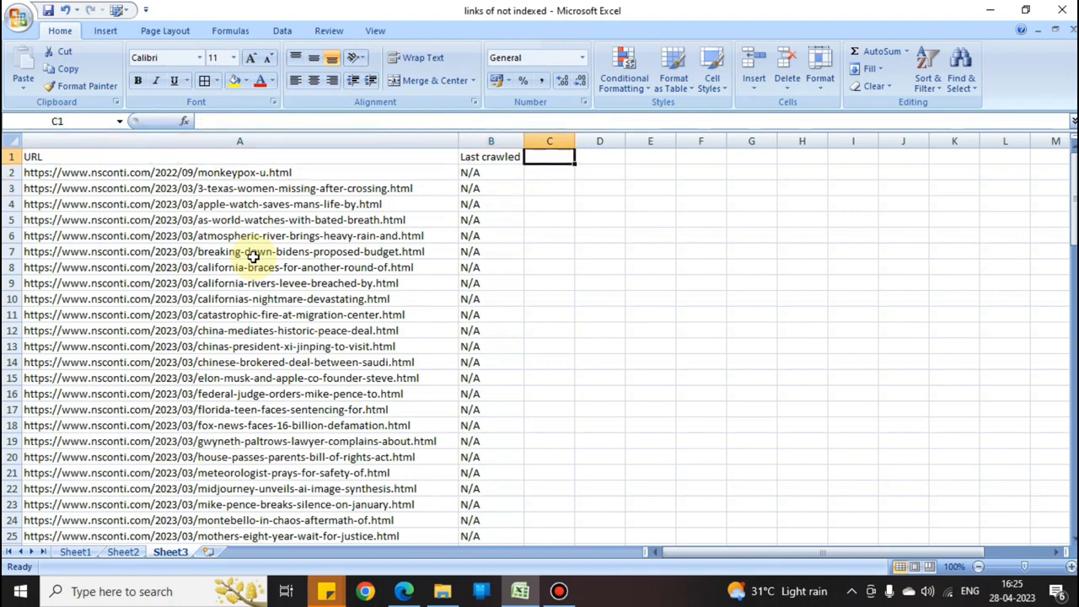
text(re)
text(d)
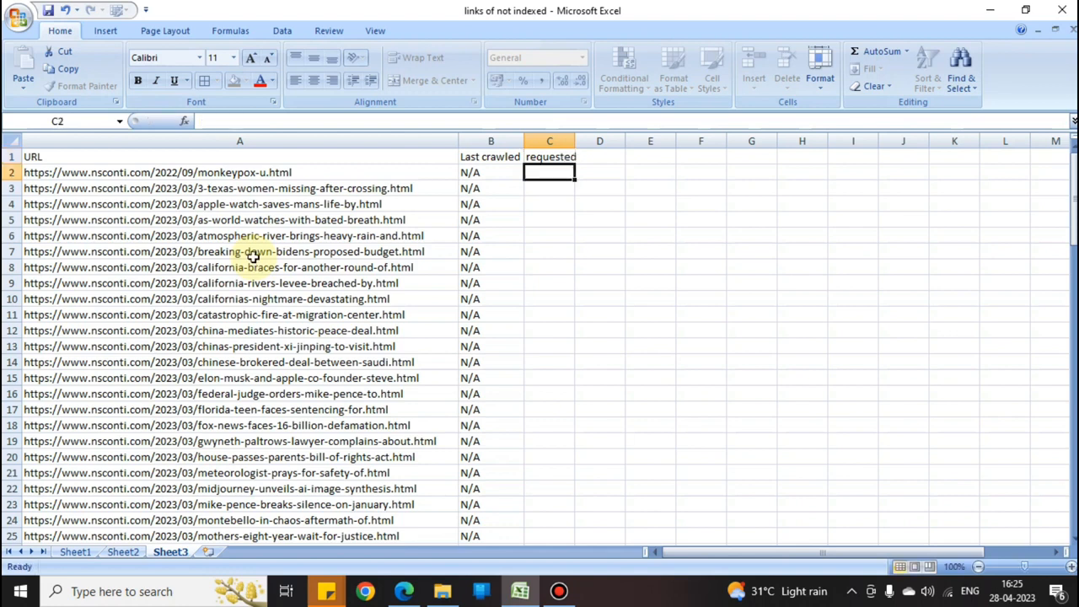
key(Tab)
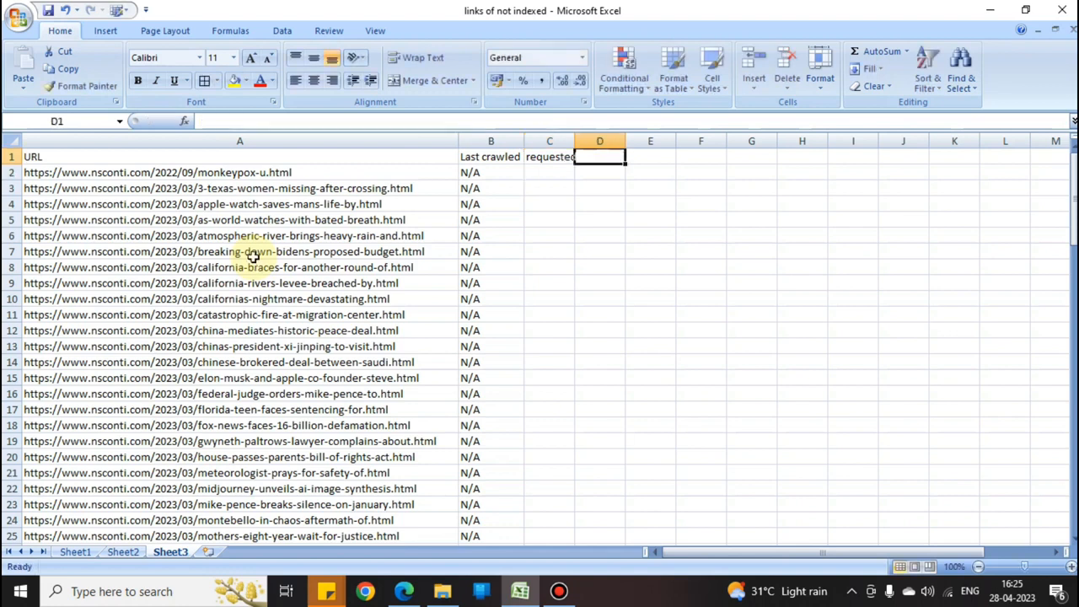
text(requeste)
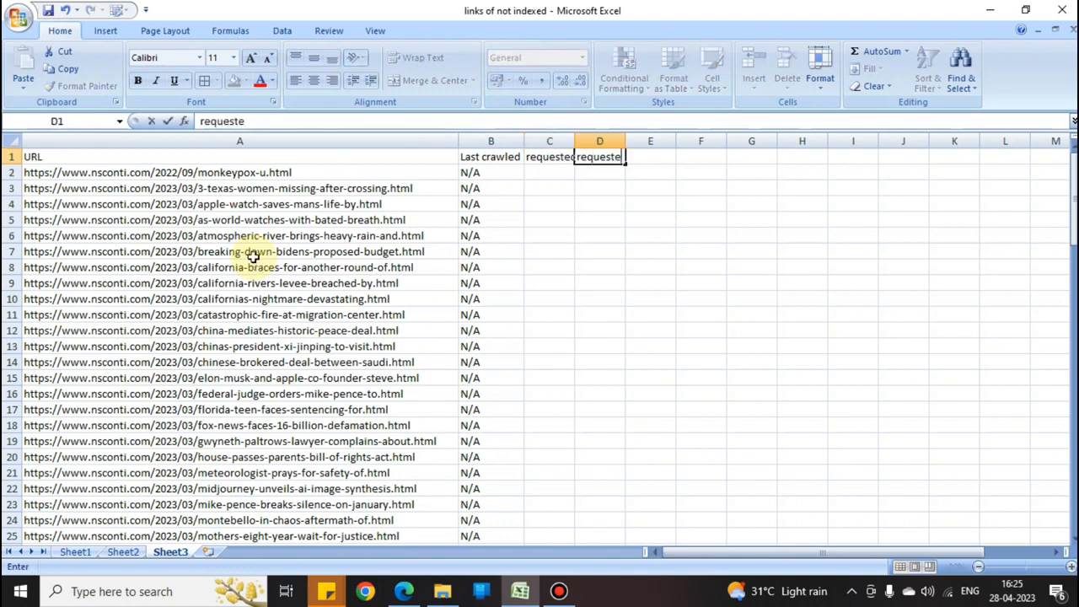
text(d date)
key(Return)
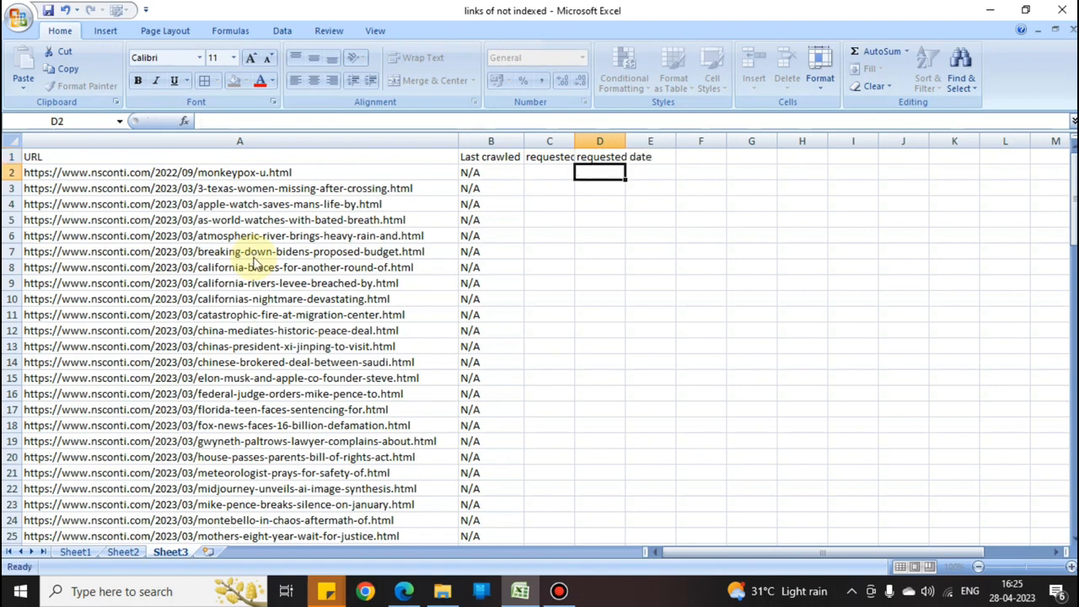
- Copy the monkeypox-u.html URL from cell A2
key(Left)
key(Left)
key(Left)
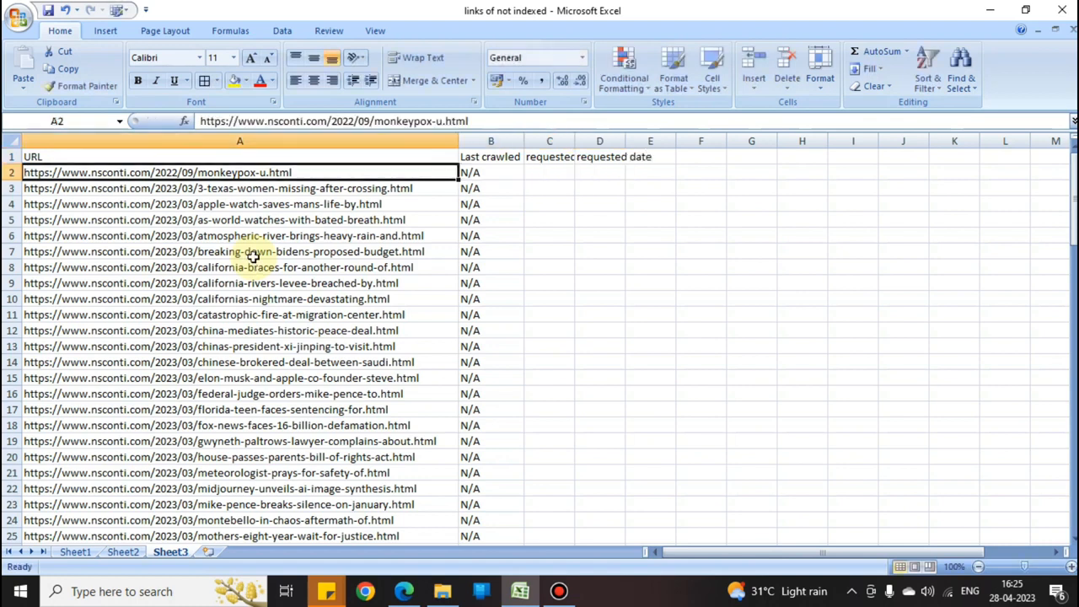
key(ctrl+c)
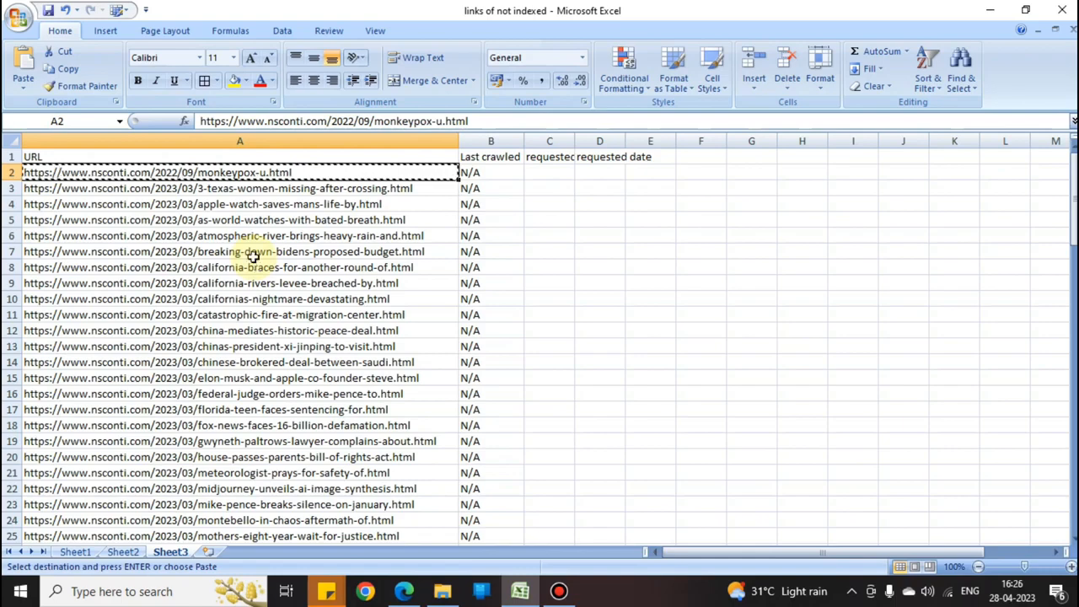
- Switch to Google Search Console, run a URL inspection on the copied monkeypox-u.html address and examine its indexing status
key(alt+Tab)
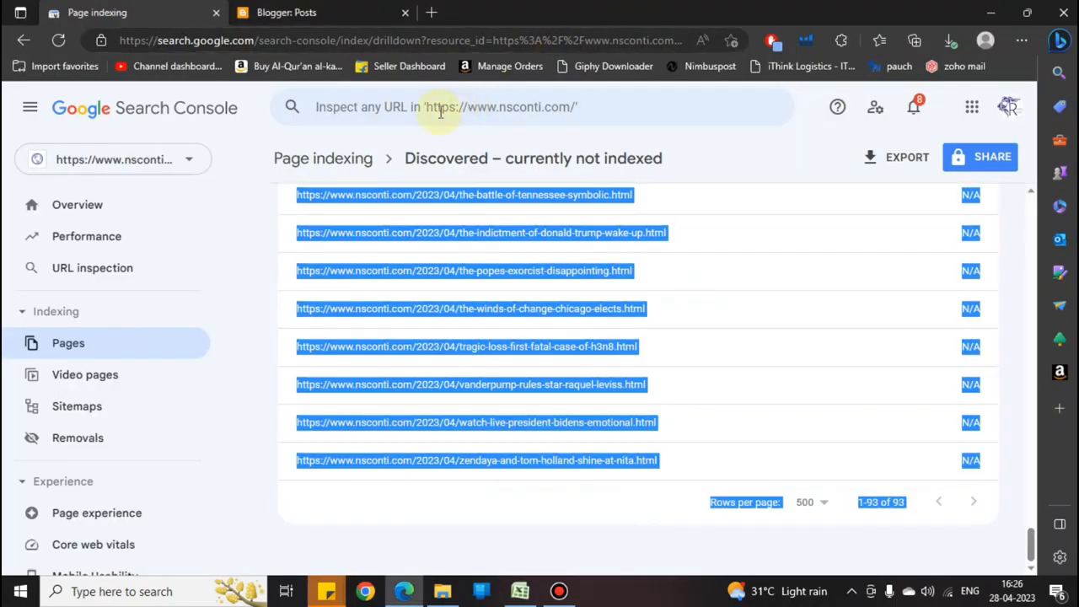
click(443, 106)
key(ctrl+v)
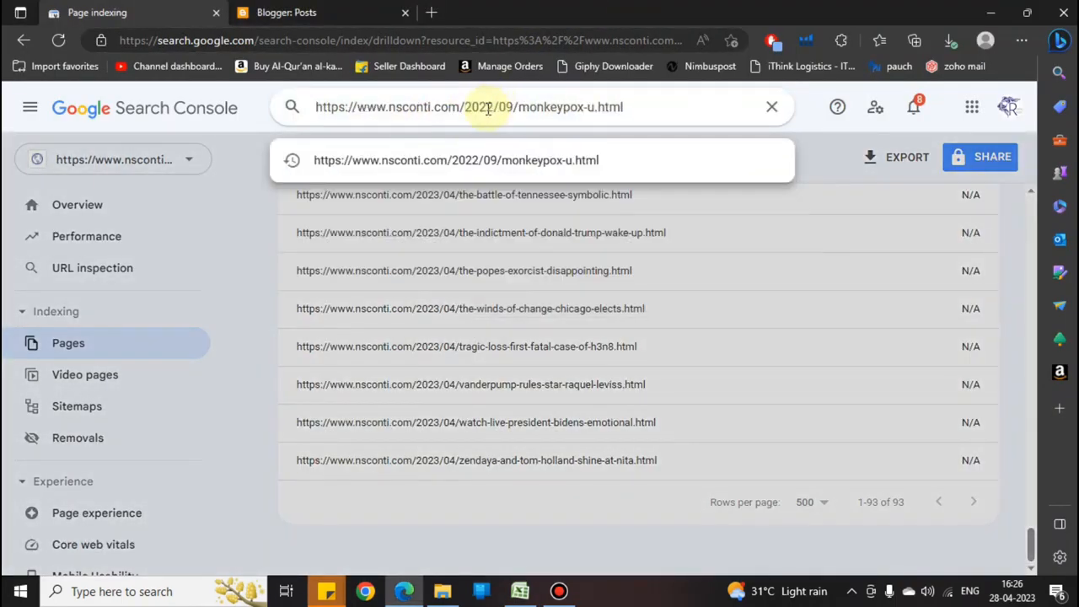
key(Return)
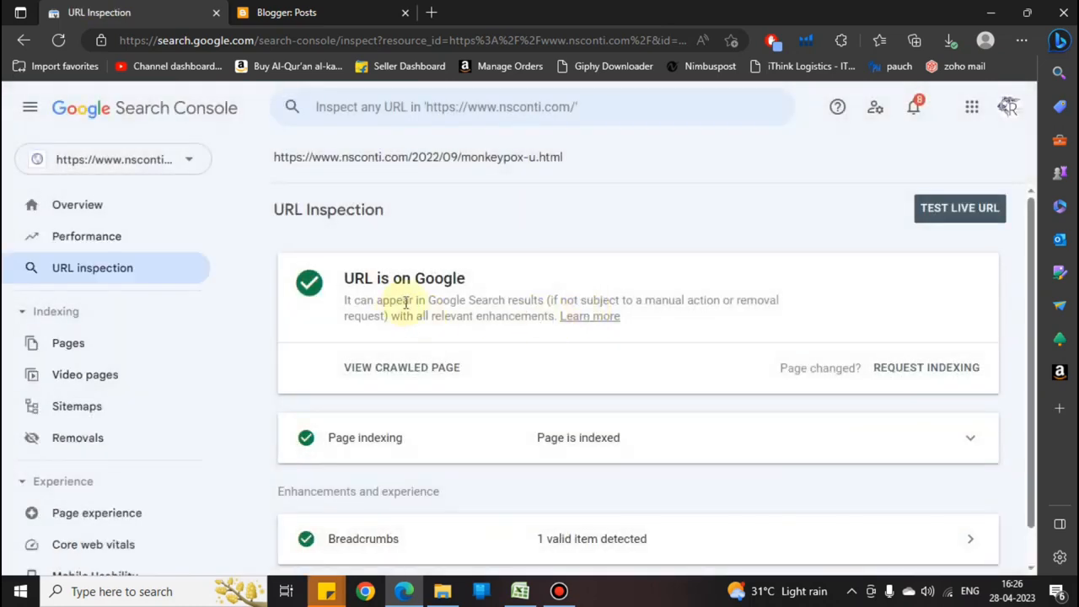
scroll(417, 313, down, 1)
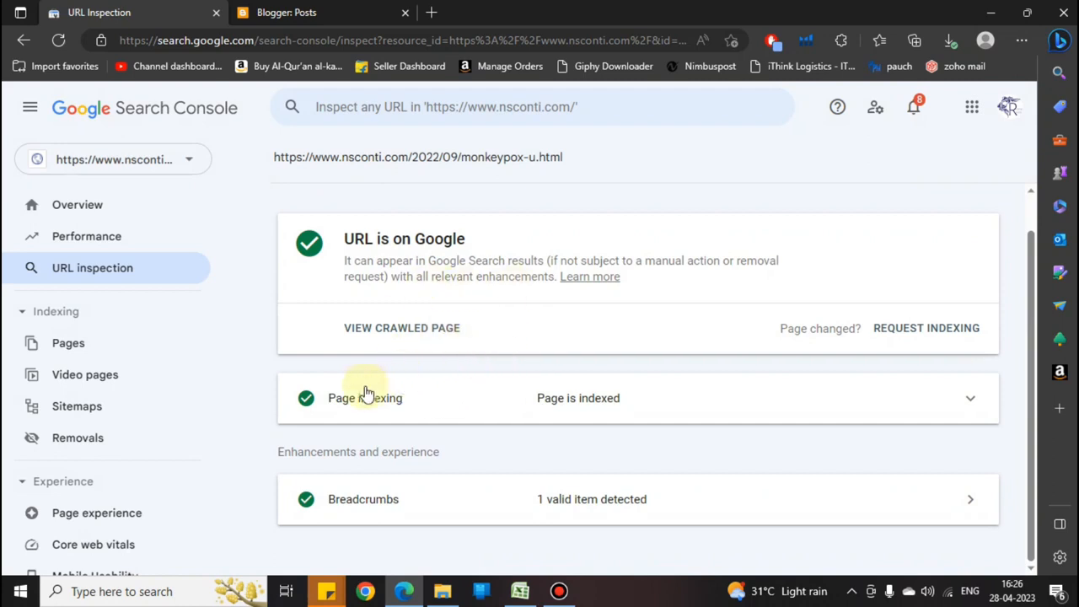
- Expand and examine the Page indexing details of the monkeypox-u.html URL, and return to the Excel sheet
click(565, 407)
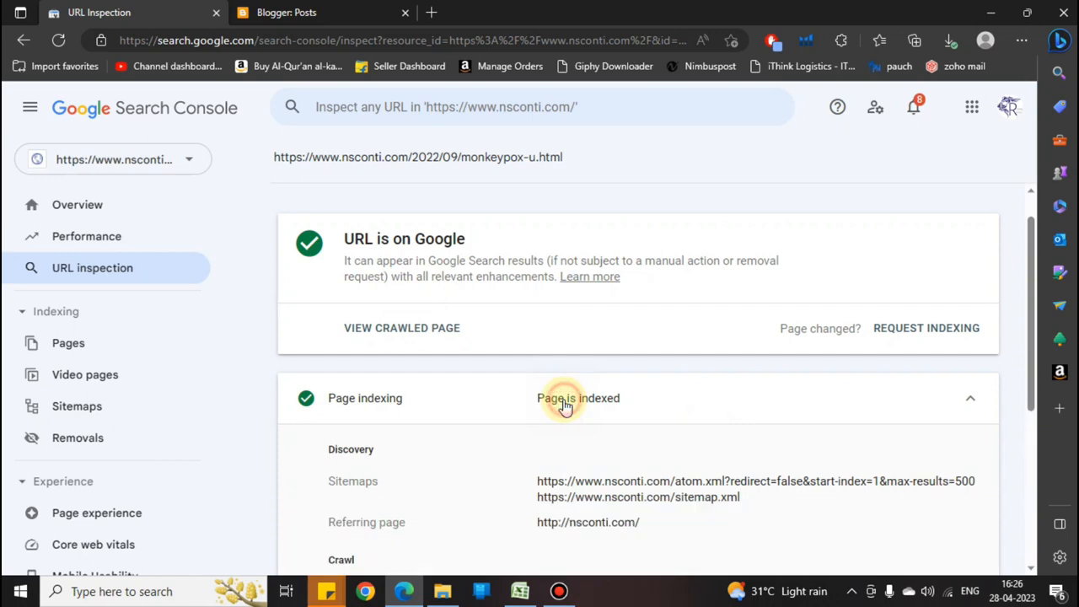
scroll(621, 404, down, 3)
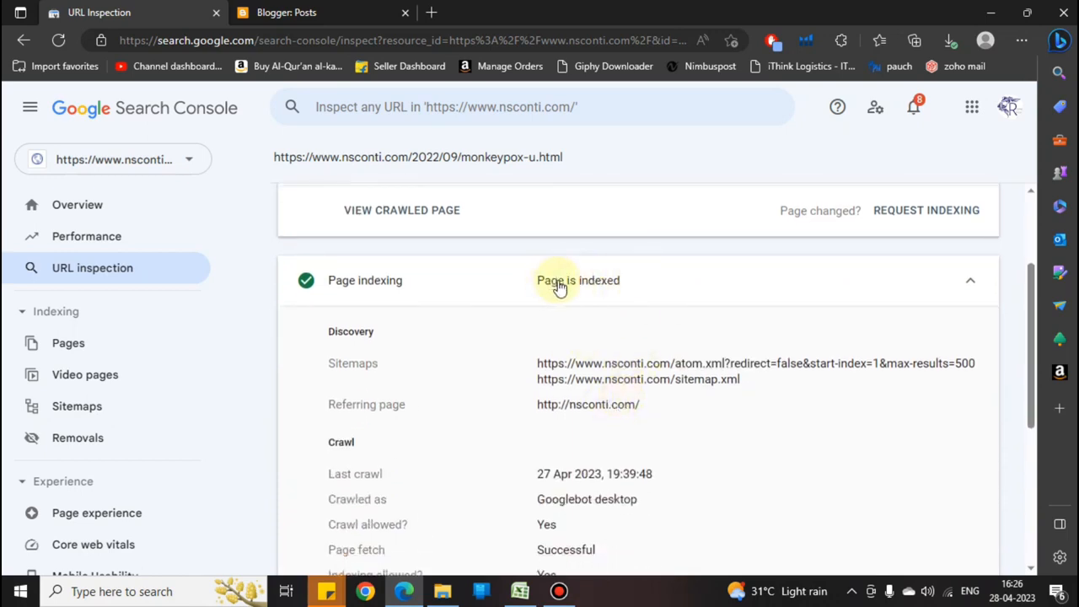
key(alt+Tab)
key(Right)
key(Right)
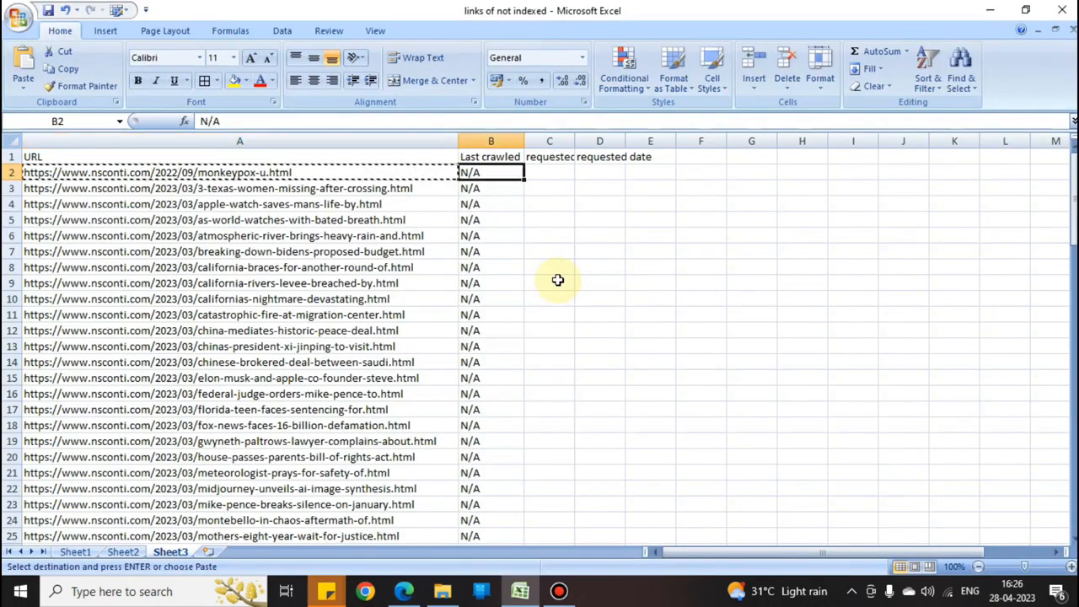
key(ctrl+space)
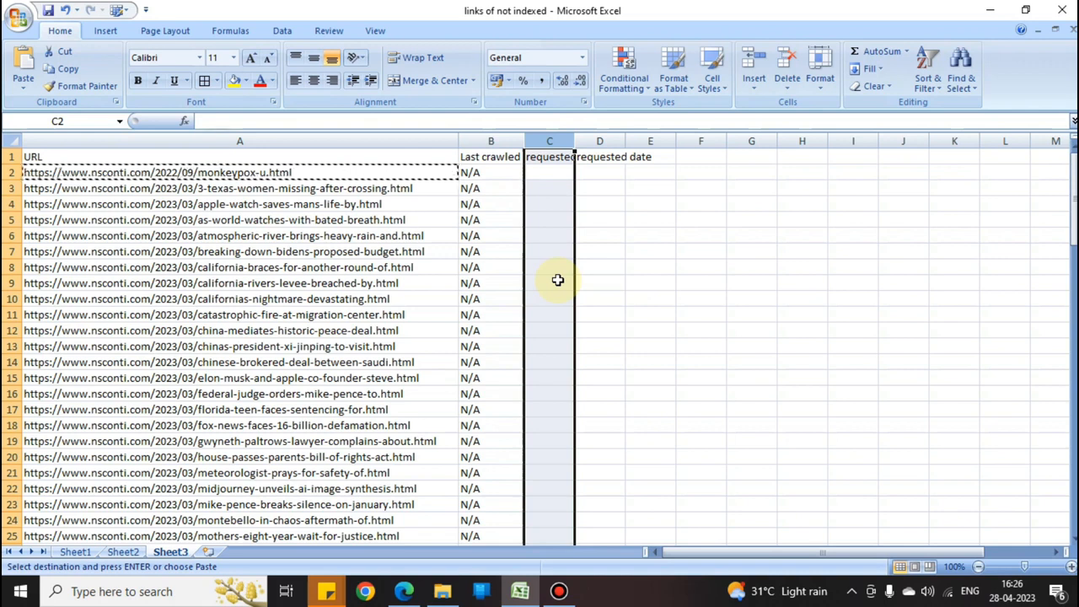
key(Left)
key(Right)
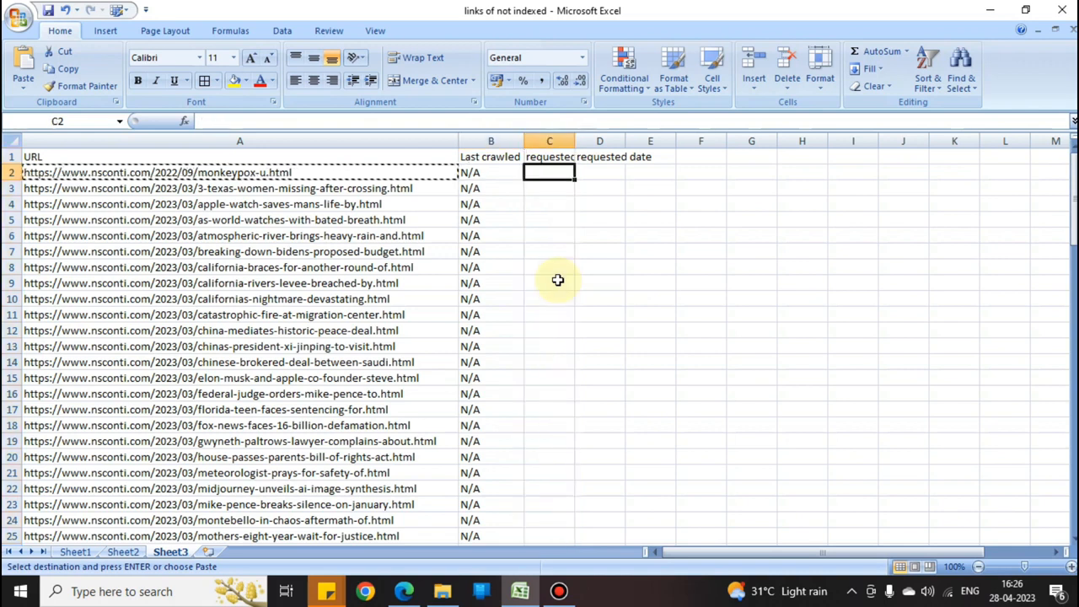
key(Right)
key(Left)
key(ctrl+space)
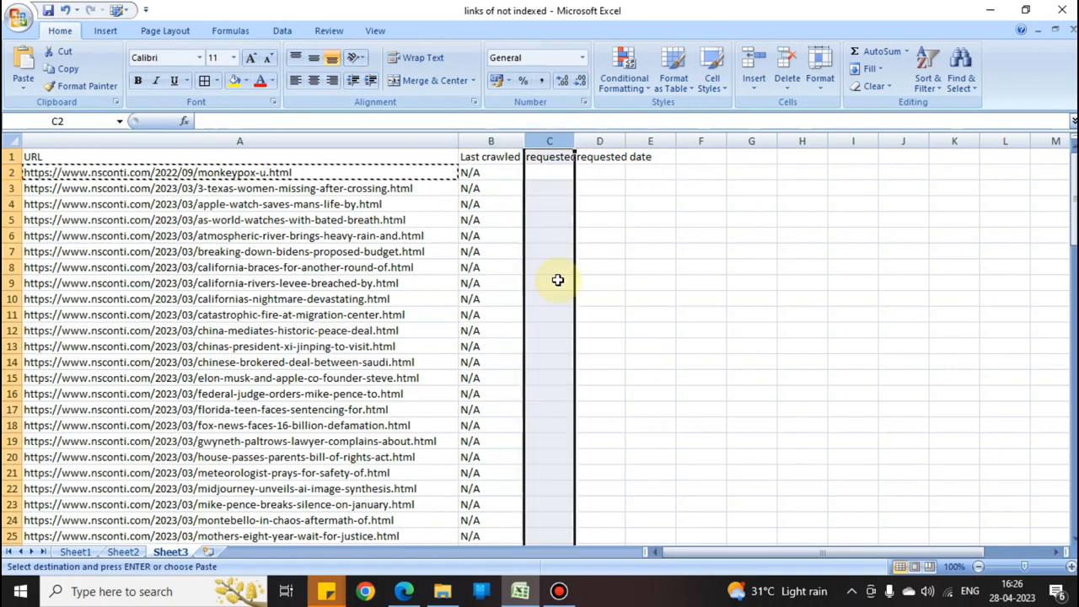
key(Return)
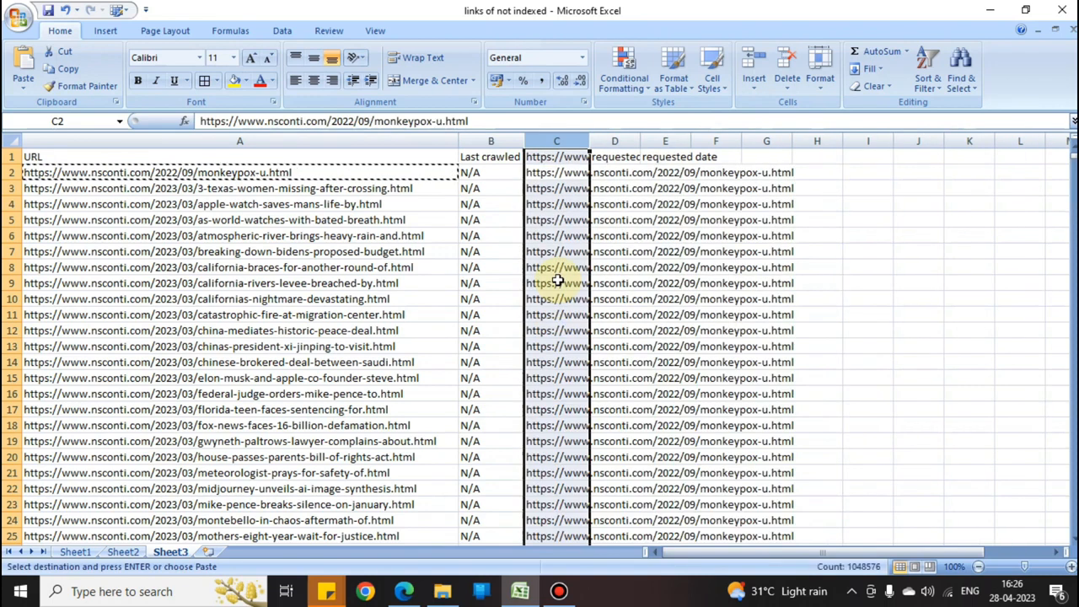
key(ctrl+z)
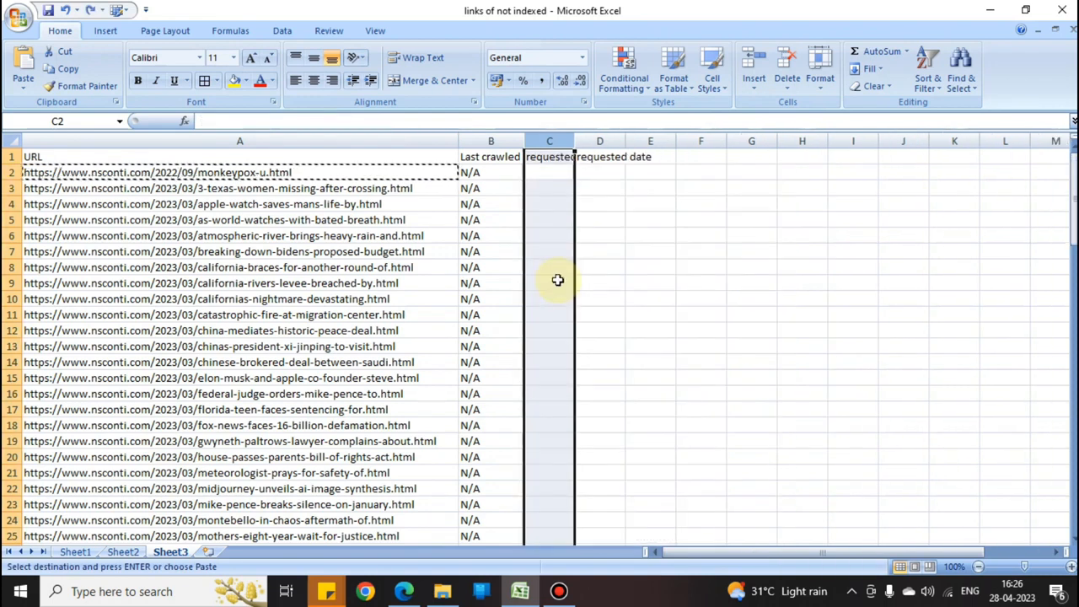
key(Escape)
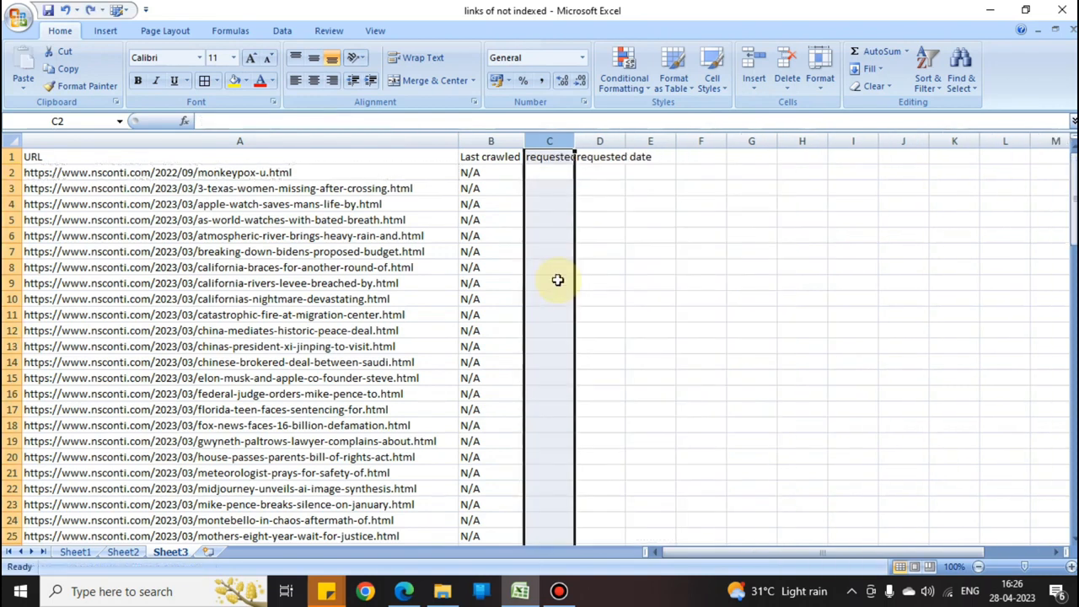
key(shift+BackSpace)
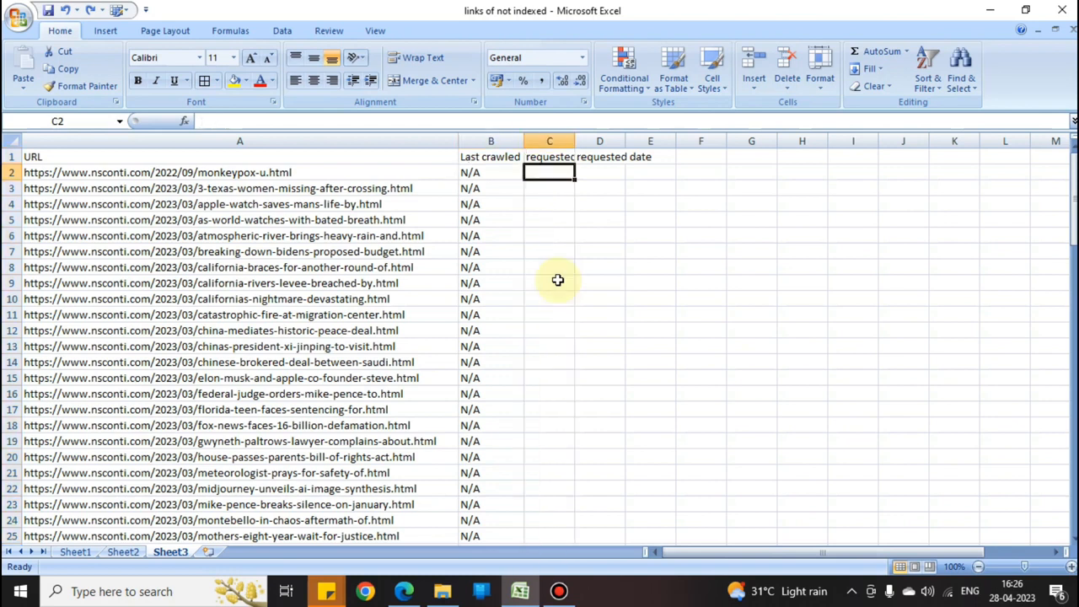
- Insert a new column C headed "status" and enter "indexed" in C2 for the monkeypox-u.html URL
key(ctrl+space)
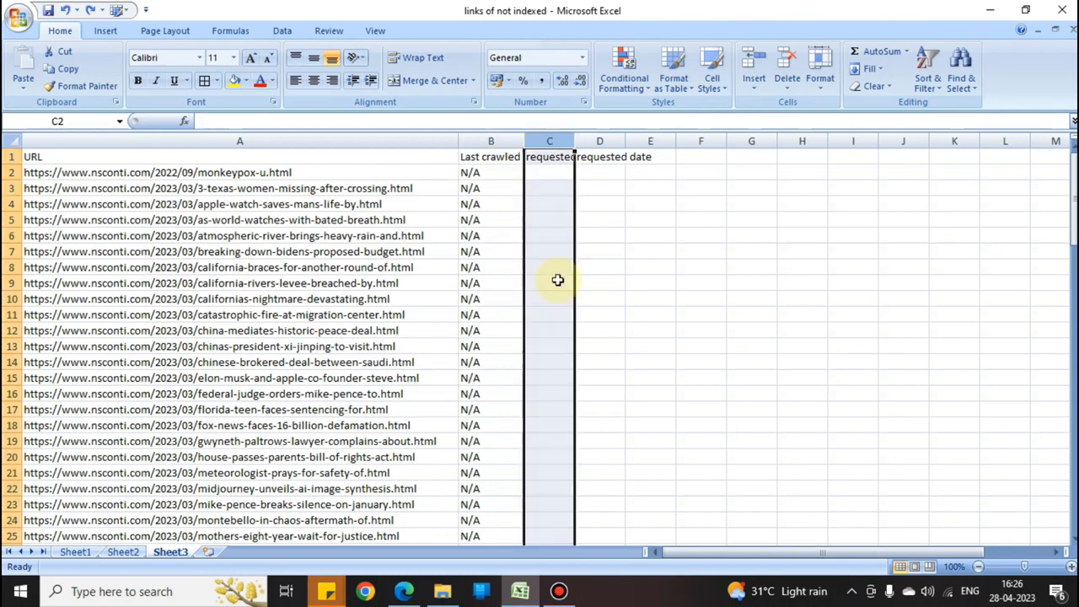
key(Left)
key(Right)
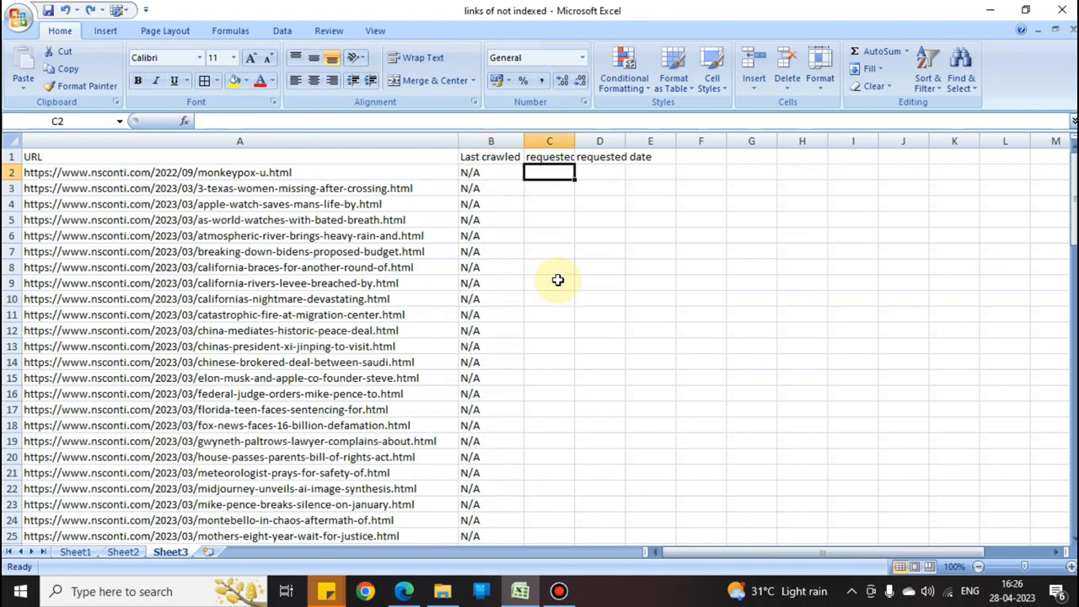
key(ctrl+space)
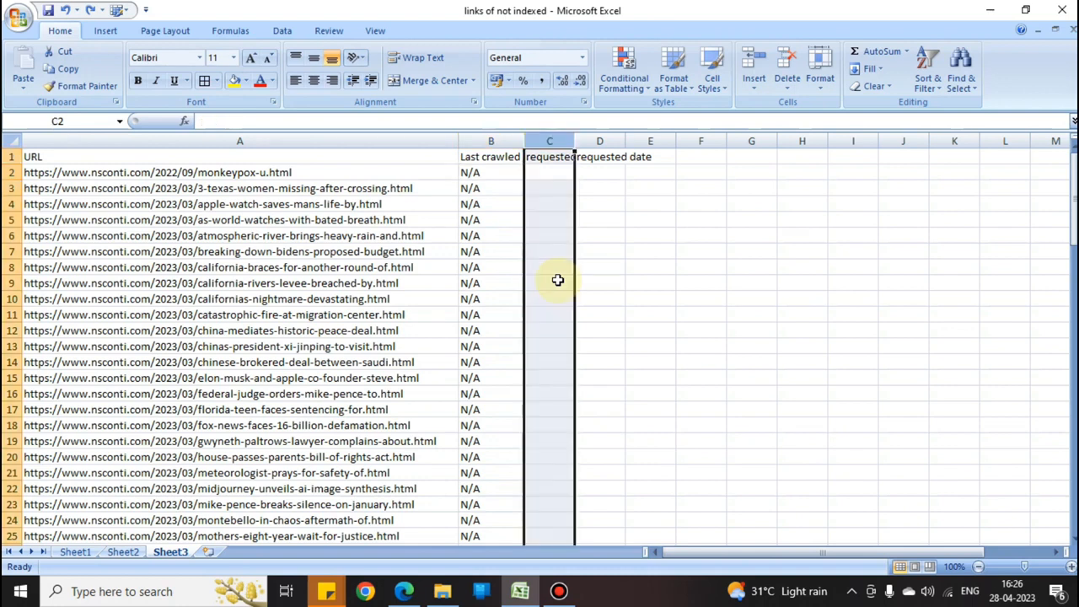
key(ctrl+shift+equal)
key(Up)
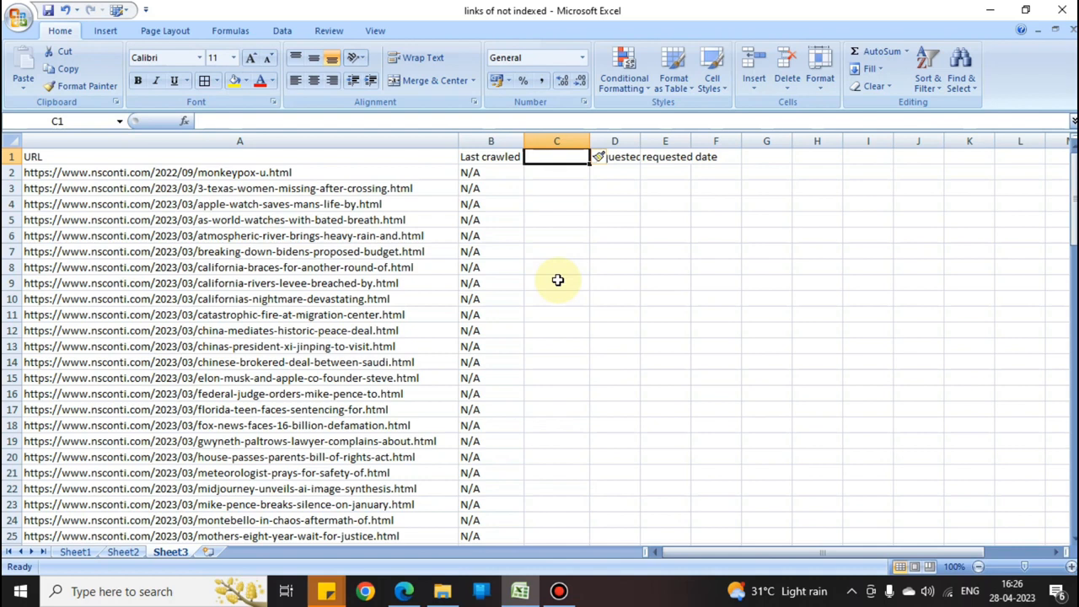
text(status)
key(Return)
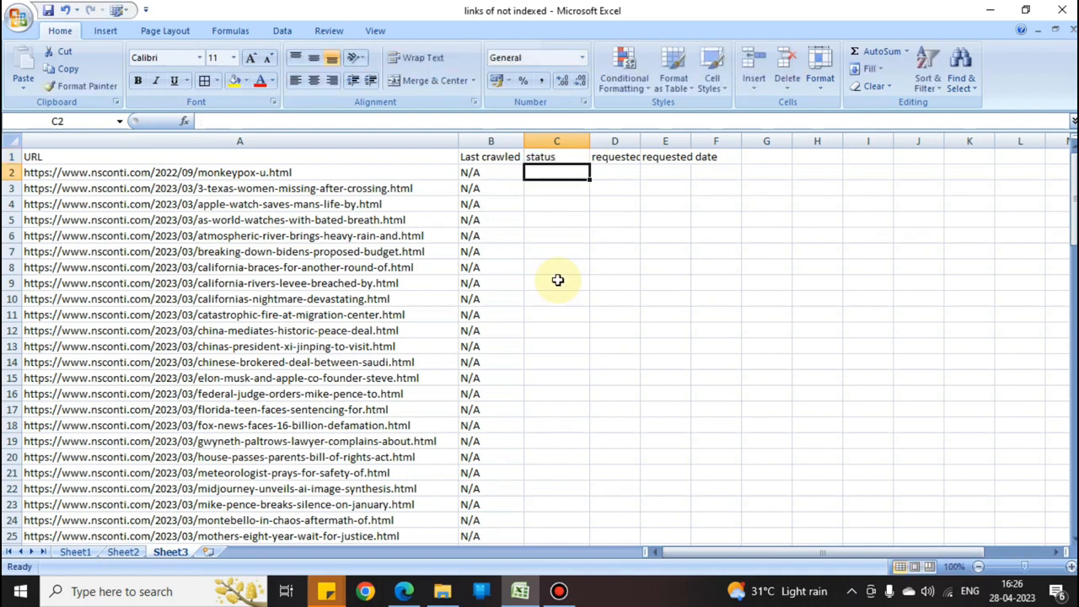
text(indexed)
key(Return)
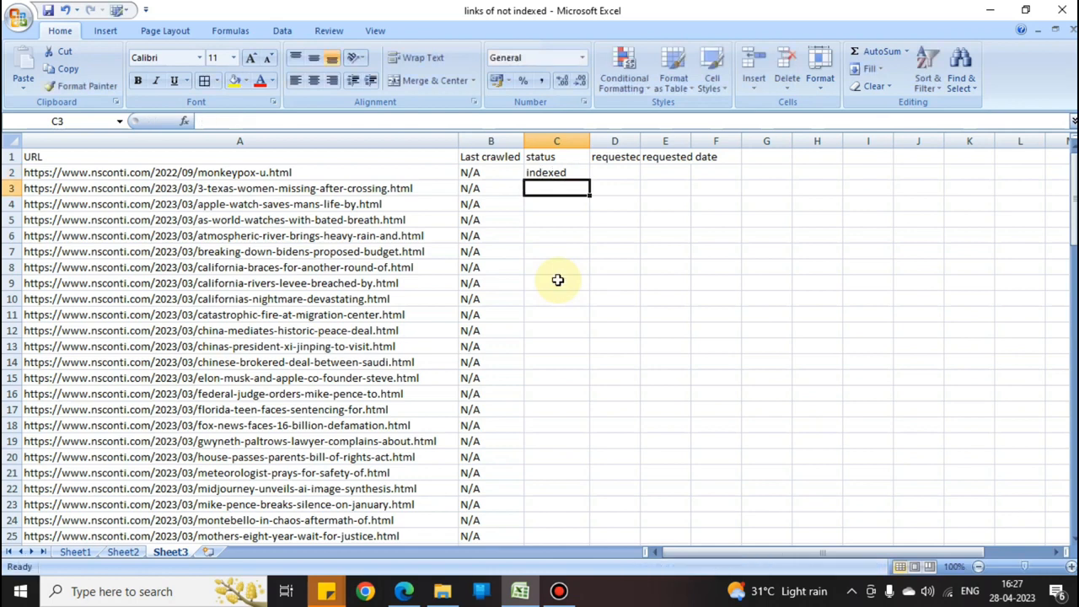
- Copy the 3-texas-women-missing-after-crossing.html URL from A3 and run a URL inspection on it in Google Search Console
key(Left)
key(Left)
key(ctrl+c)
key(alt+Tab)
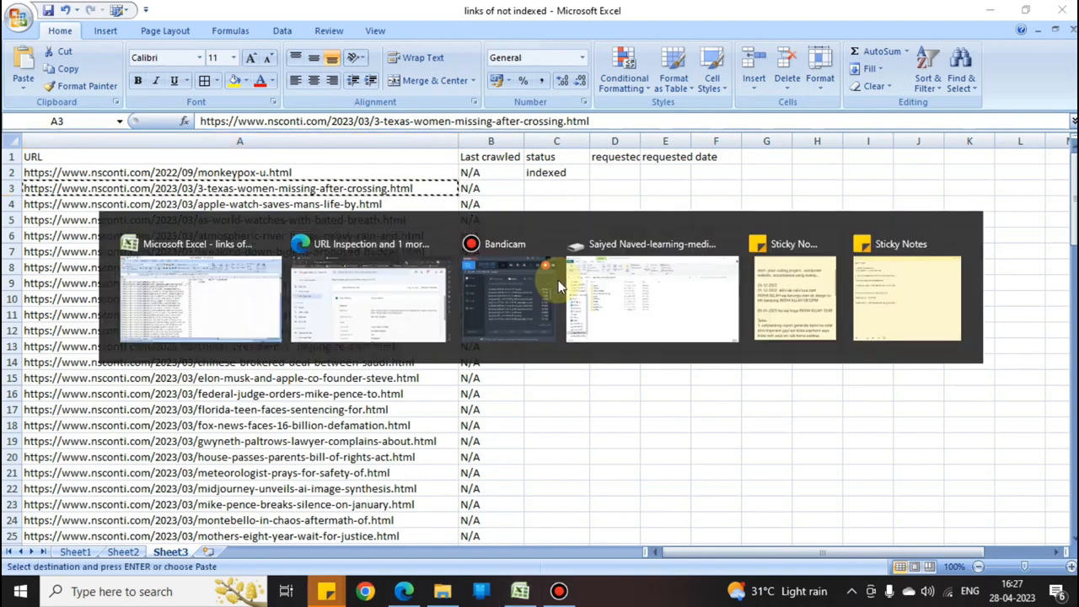
click(508, 108)
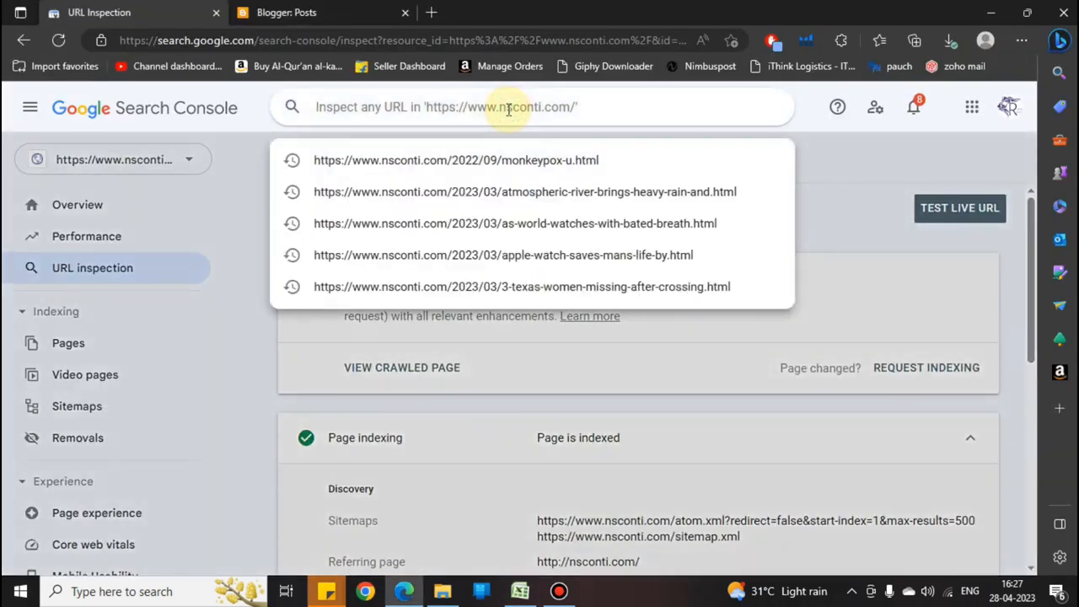
key(ctrl+v)
key(Return)
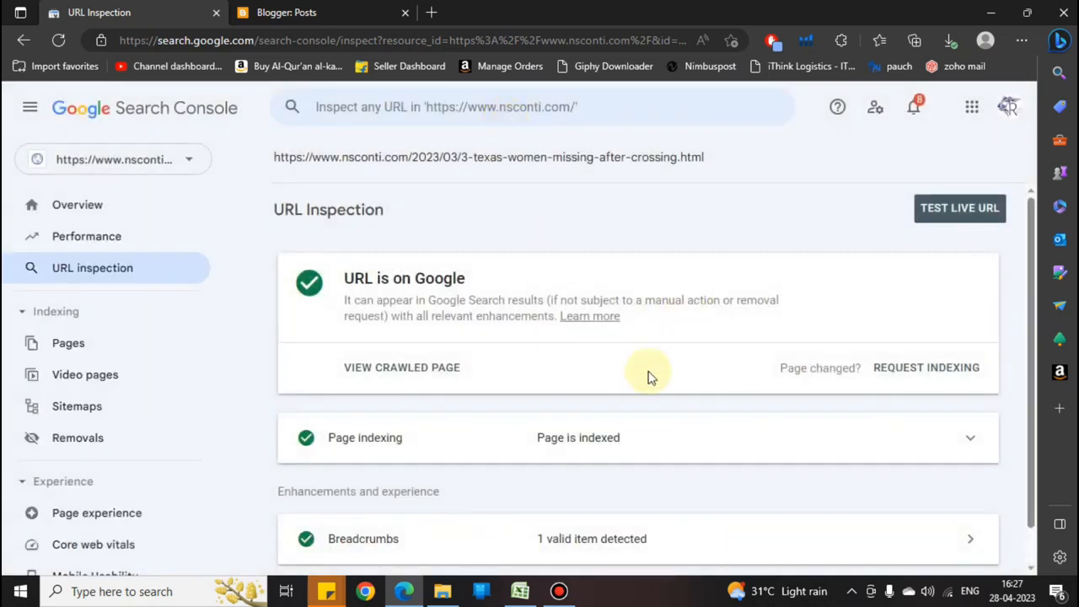
- Switch back to Excel and fill the status "indexed" down from C2 into C3
key(alt+Tab)
key(Right)
key(Right)
key(ctrl+d)
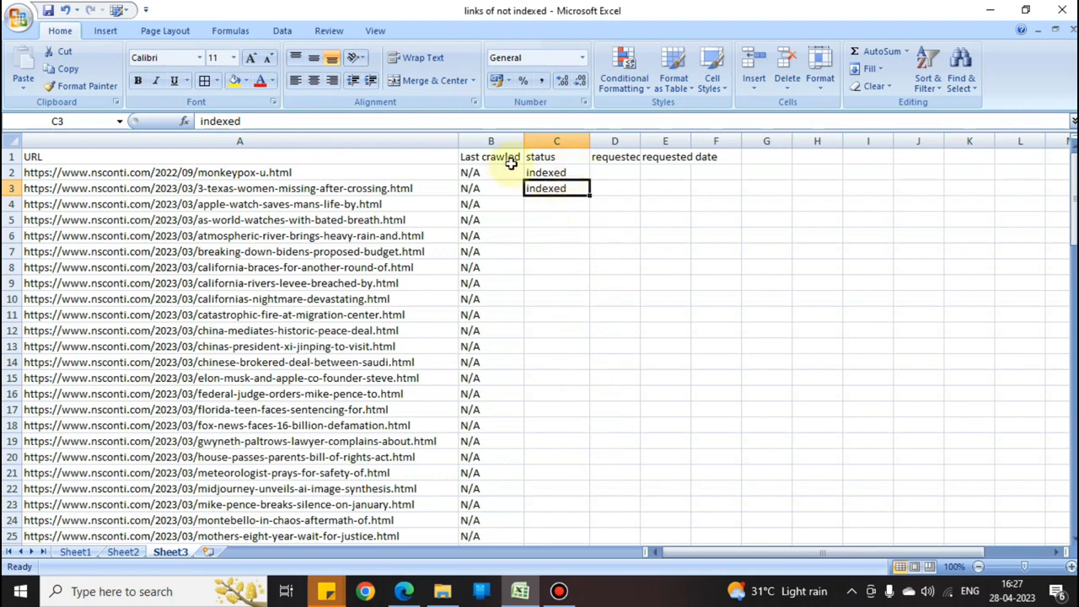
- Copy the apple-watch-saves-mans-life-by.html URL from A4 and inspect it in Google Search Console, examining its indexing status
click(564, 200)
key(Left)
key(Left)
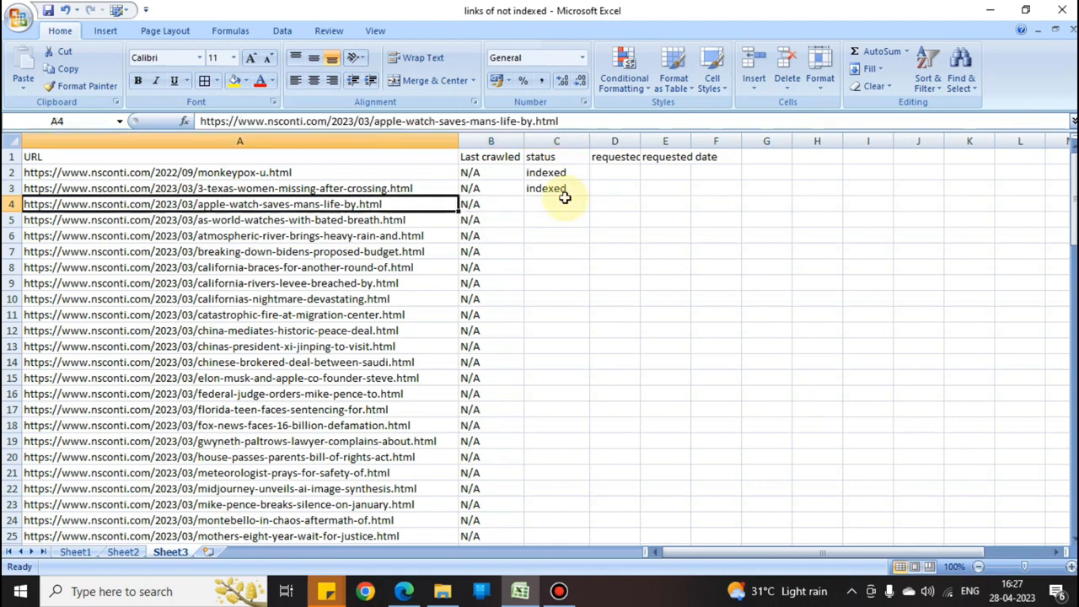
key(ctrl+c)
key(alt+Tab)
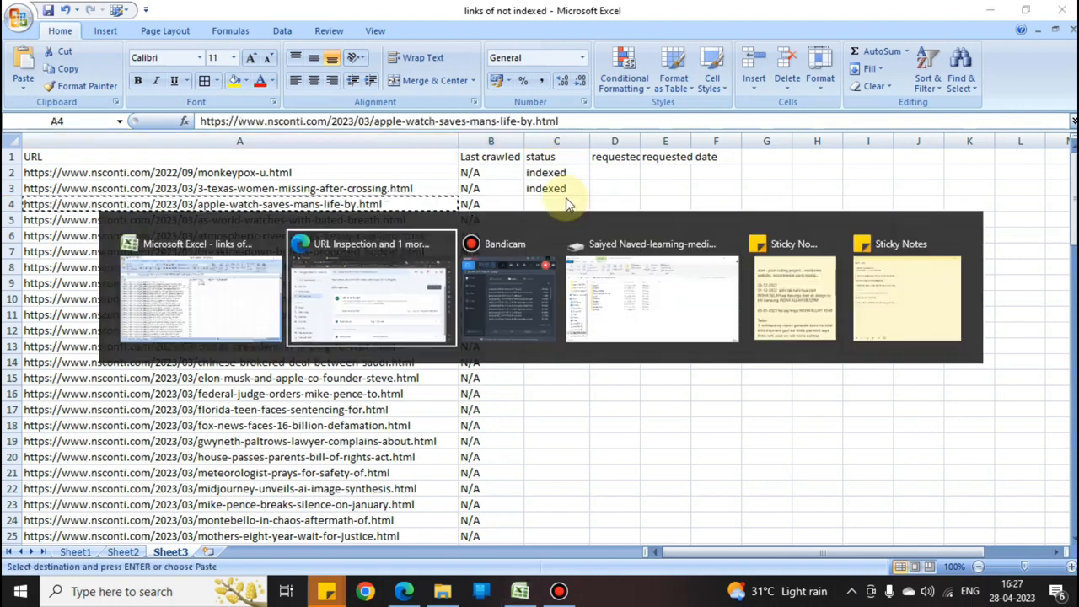
click(498, 119)
key(ctrl+v)
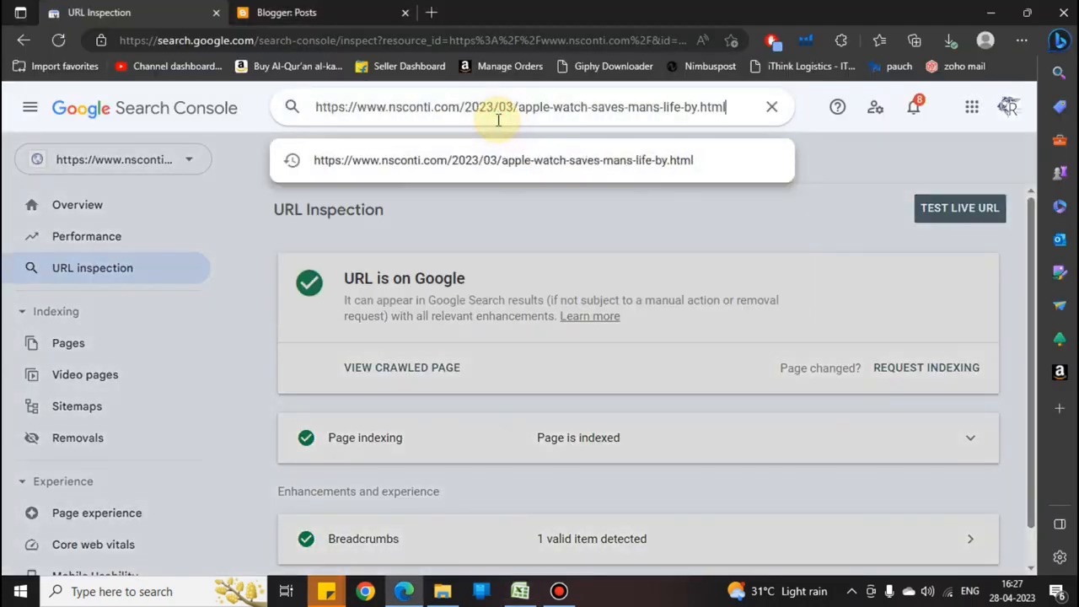
key(Return)
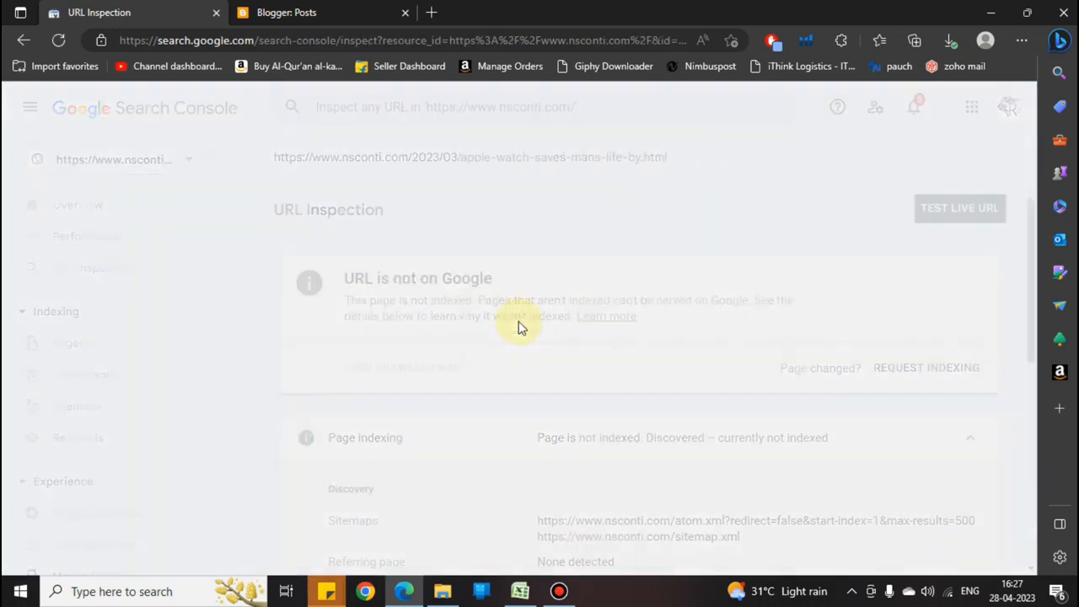
scroll(505, 332, down, 2)
scroll(397, 277, up, 2)
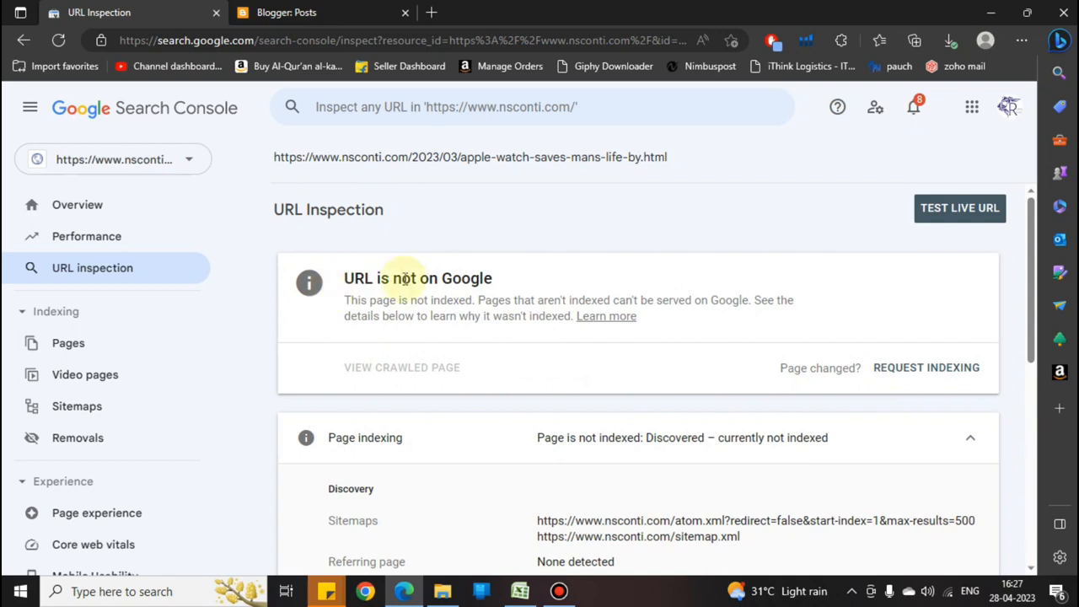
- Request indexing for the apple-watch-saves-mans-life-by.html page and dismiss the confirmation dialog
click(927, 369)
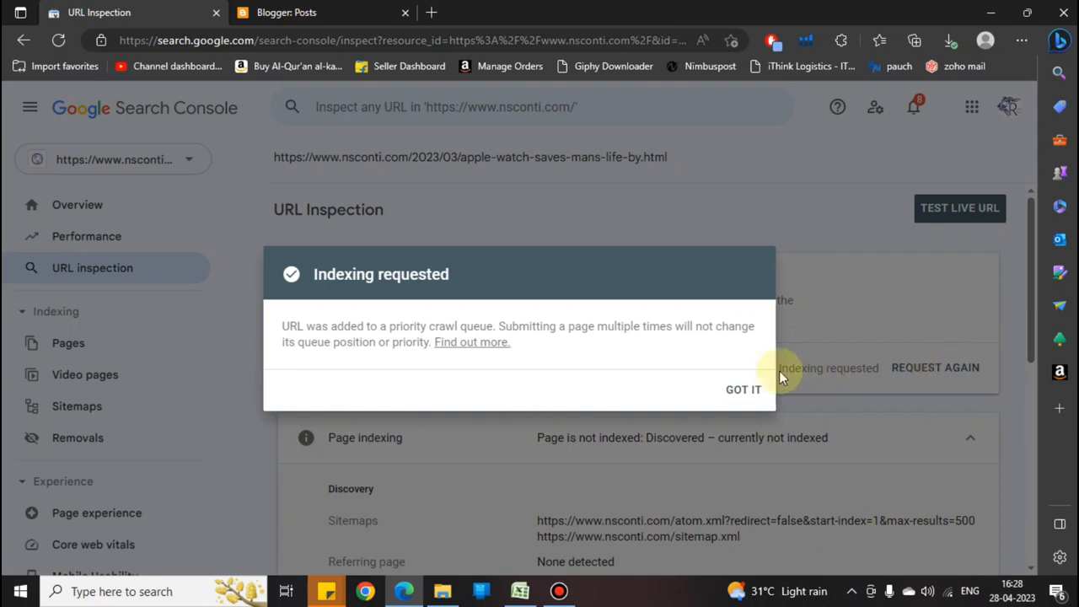
click(742, 388)
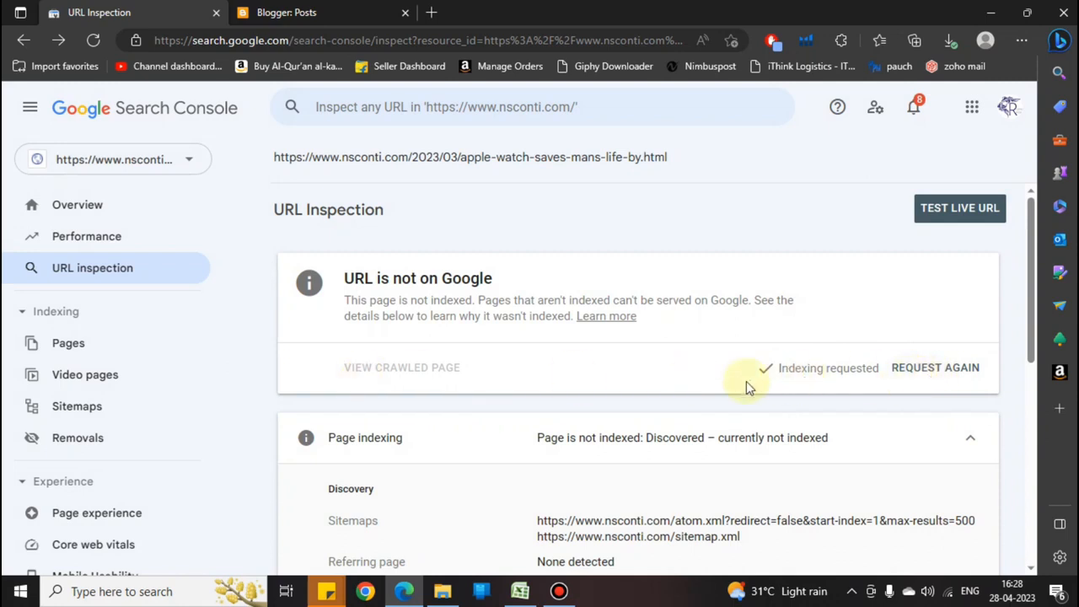
drag(765, 370, 879, 377)
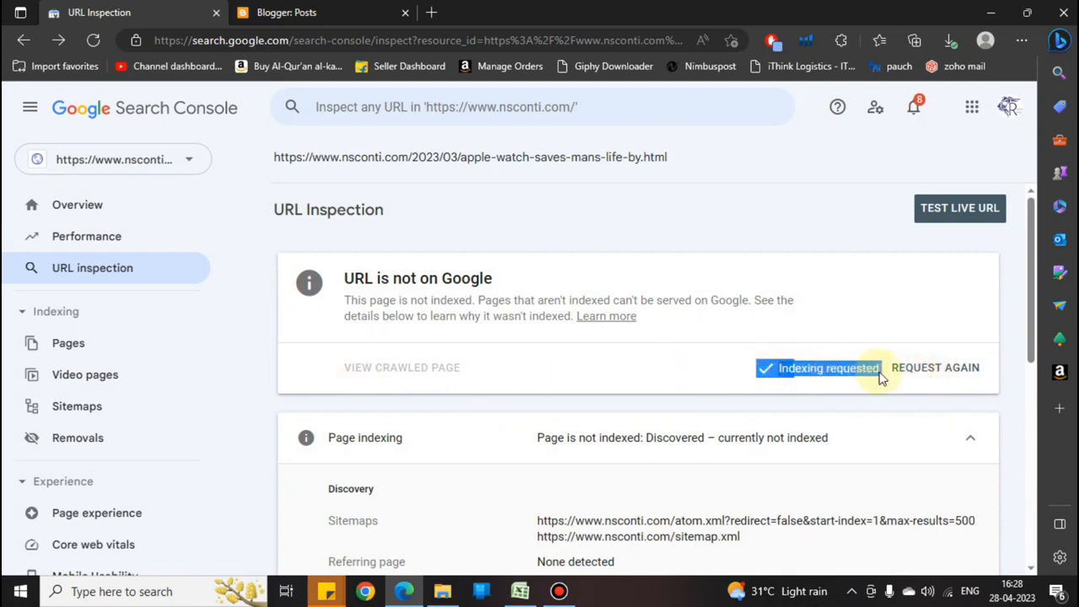
click(743, 376)
- Switch to Excel and enter the status "requested" in C4 for the apple-watch-saves-mans-life-by.html URL
key(alt+Tab)
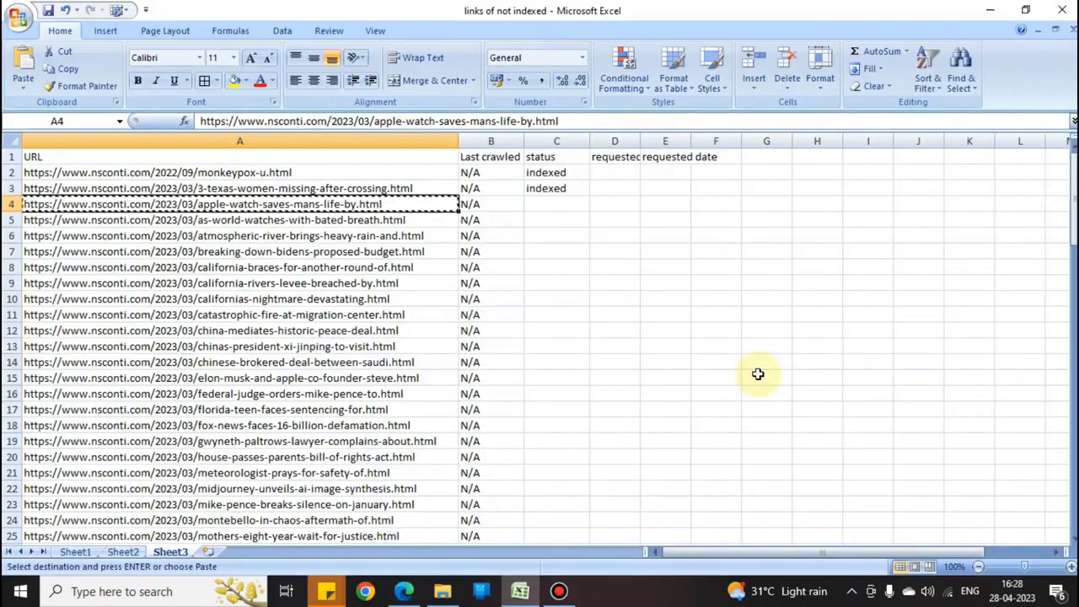
key(Right)
key(Right)
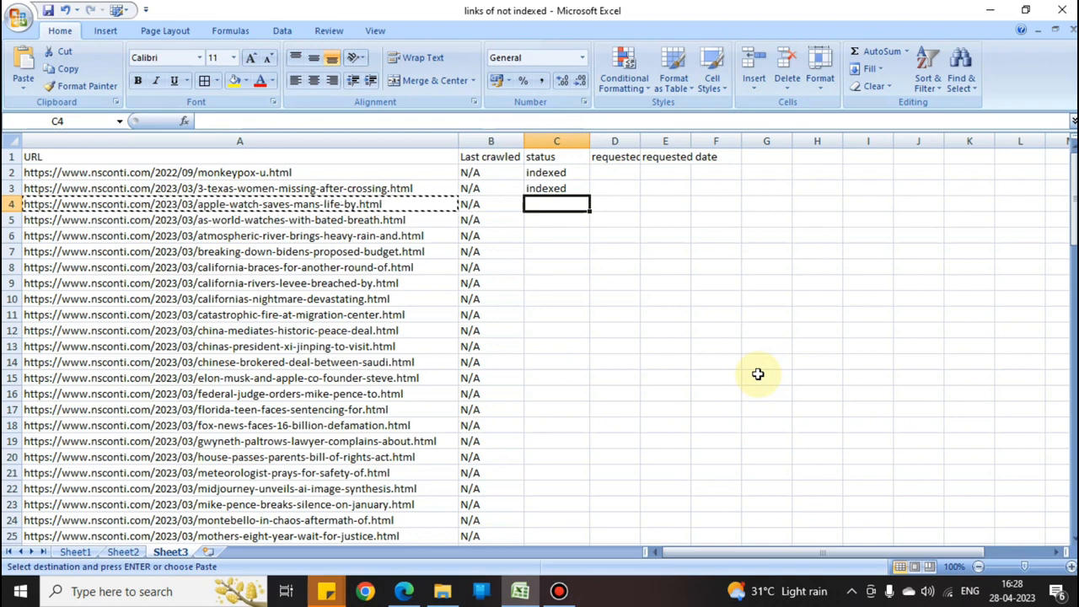
text(requested)
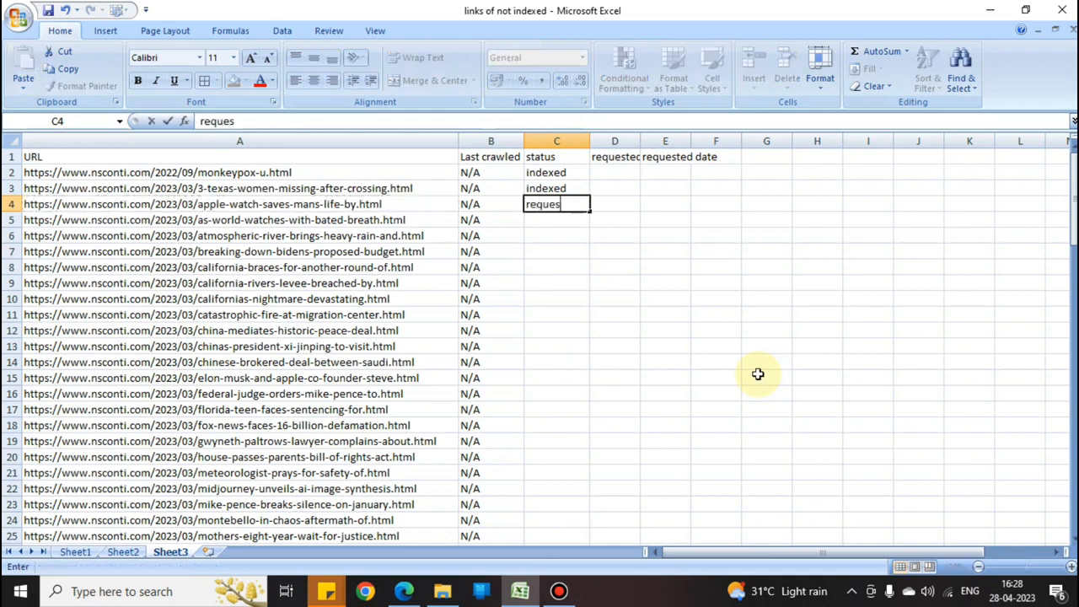
key(BackSpace)
text(ed)
key(Return)
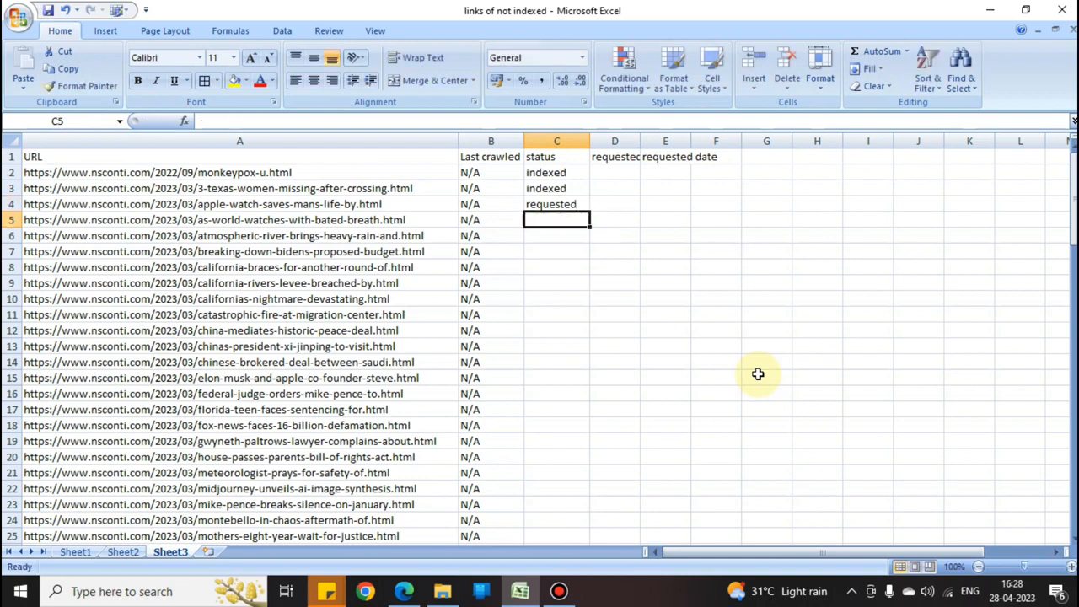
- Delete the empty "requested" column D, keeping the "requested date" column
key(Up)
key(Right)
key(Up)
key(Up)
key(Up)
key(Down)
key(Down)
key(Down)
key(ctrl+space)
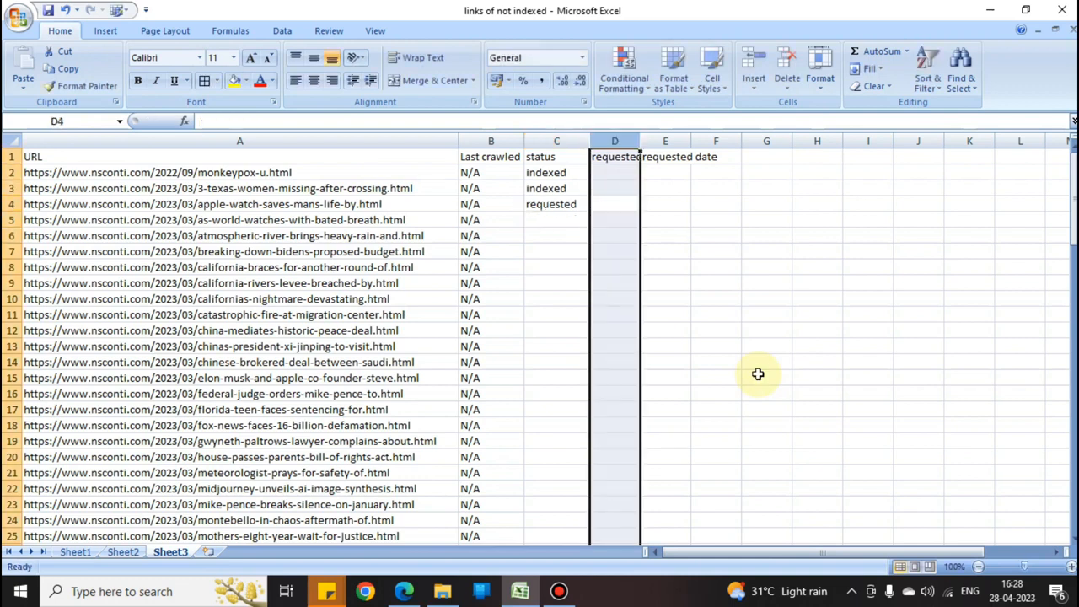
key(ctrl+minus)
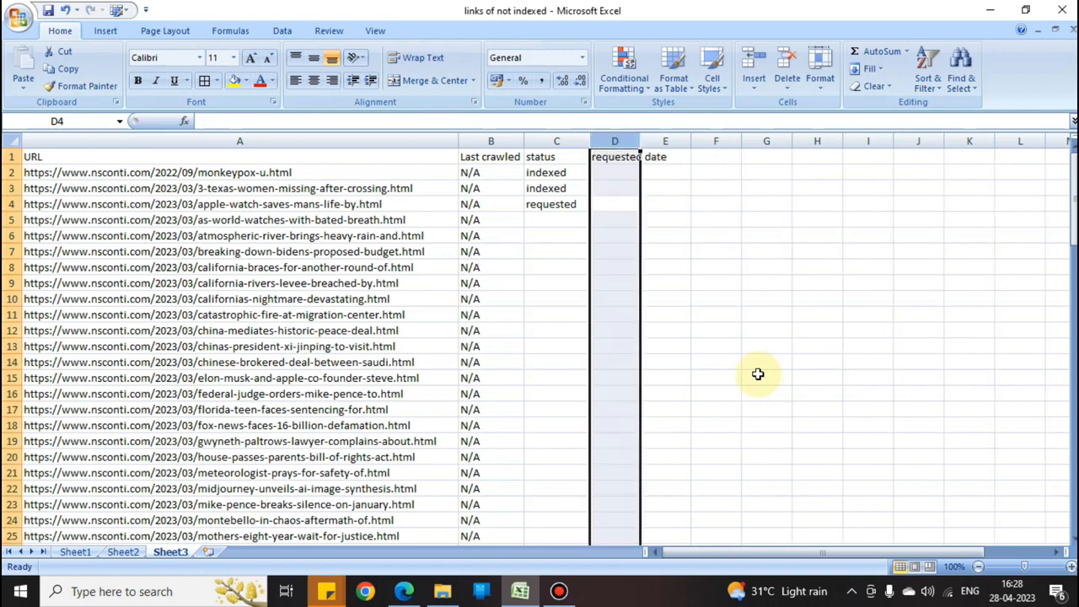
key(shift+BackSpace)
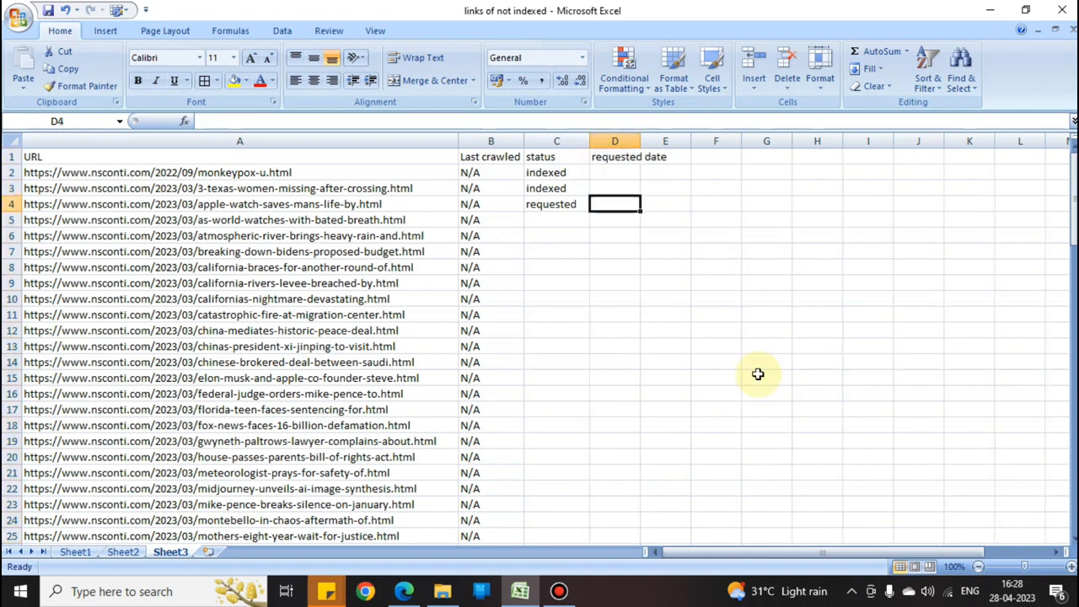
- Enter the requested date 28-04-2023 in D4 for the apple-watch-saves-mans-life-by.html URL
key(ctrl+semicolon)
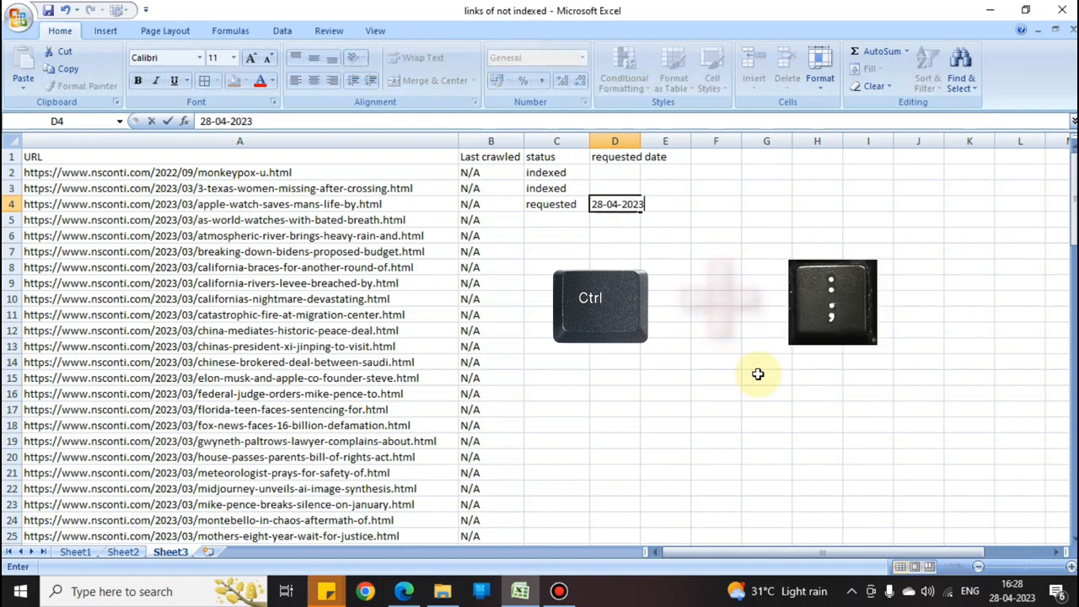
key(Return)
key(Up)
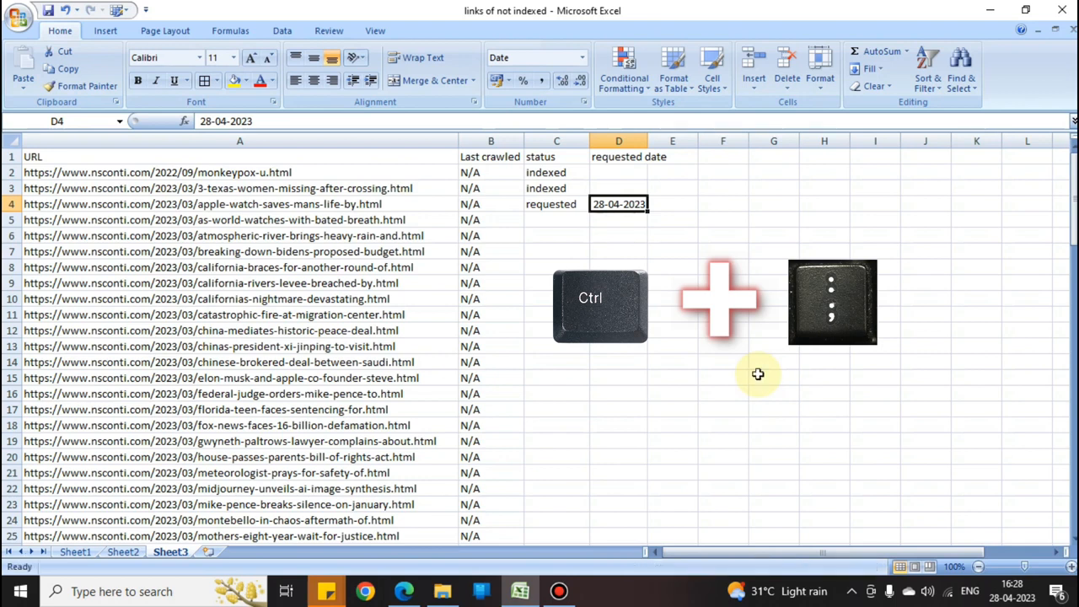
- Inspect the as-world-watches-with-bated-breath.html URL from A5 in Google Search Console, request its indexing and dismiss the confirmation
key(Down)
key(Home)
key(ctrl+c)
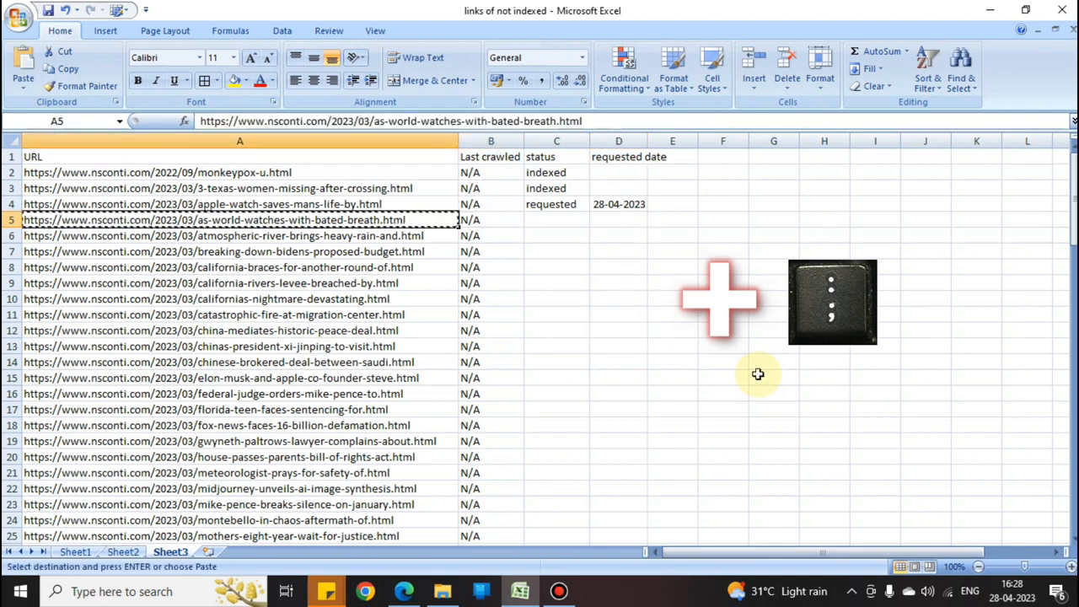
key(alt+Tab)
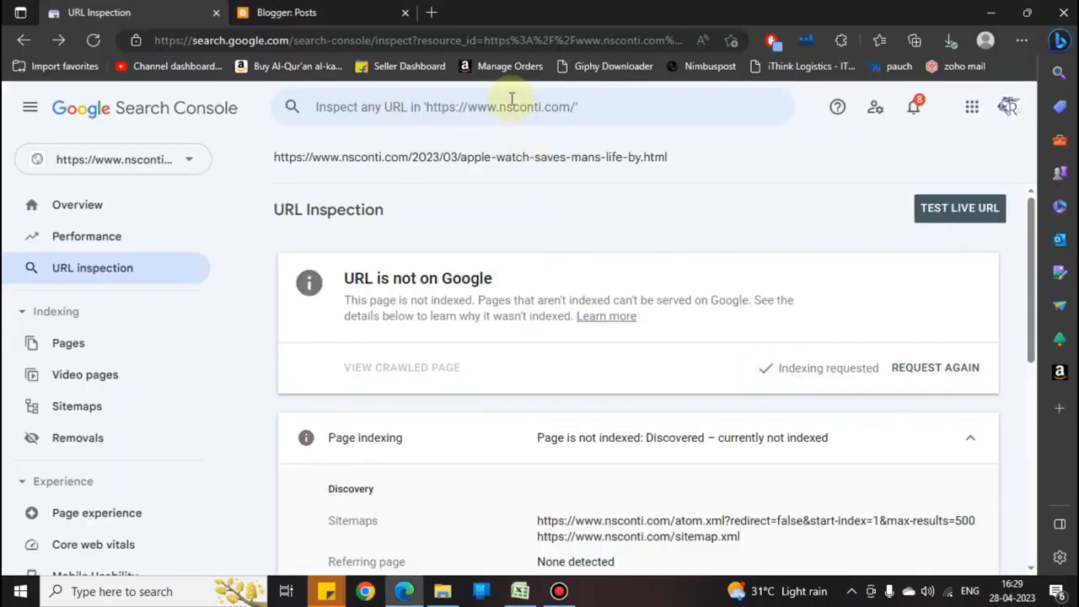
click(508, 102)
key(ctrl+v)
key(Return)
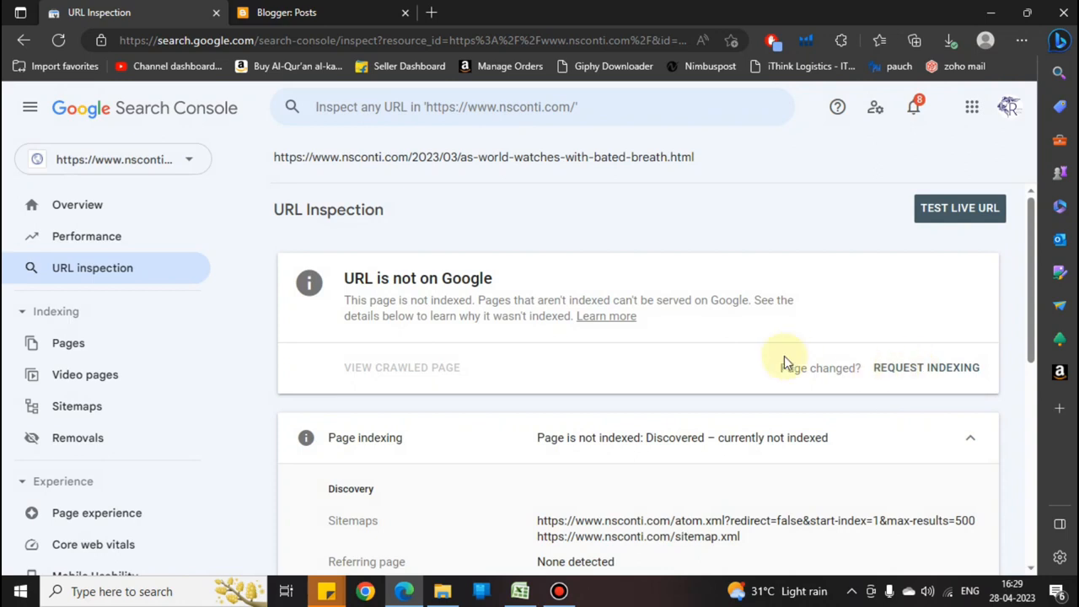
click(944, 376)
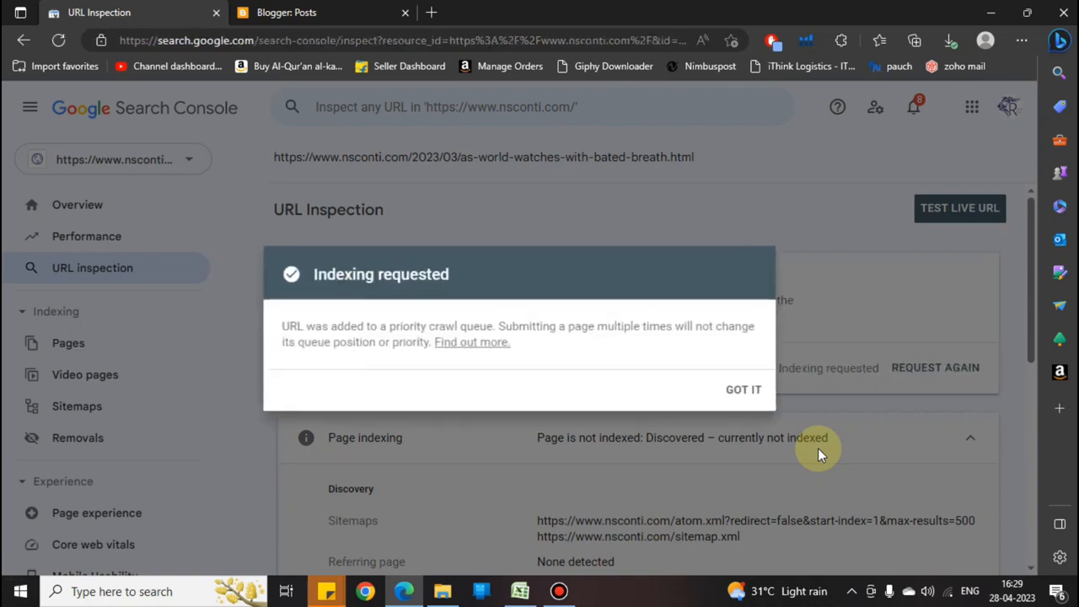
click(737, 390)
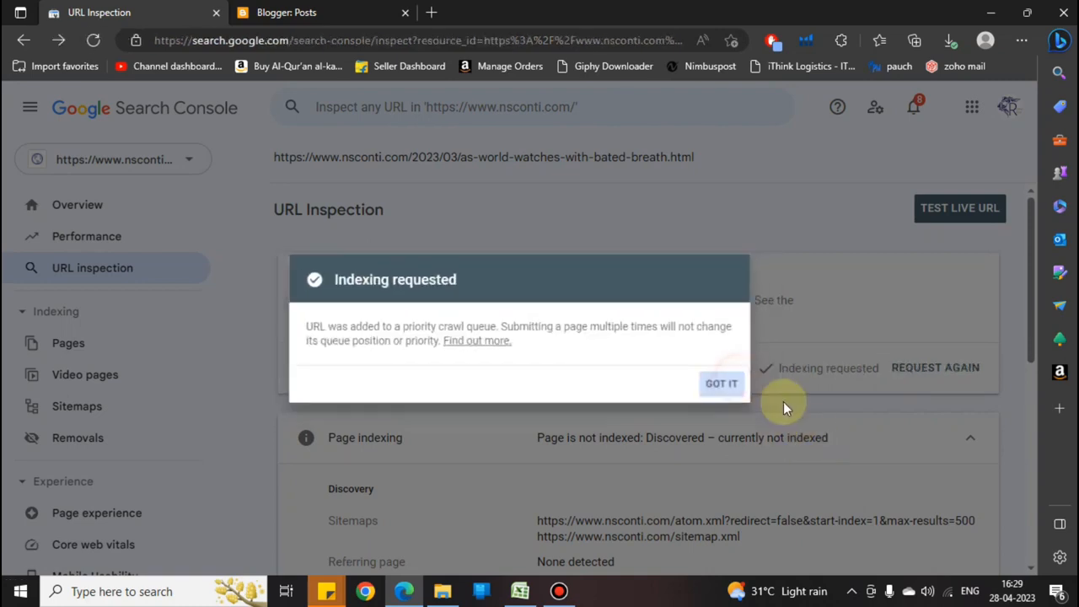
- Switch to Excel and enter the status "requested" in C5 for the as-world-watches-with-bated-breath.html URL
key(alt+Tab)
key(Right)
key(Right)
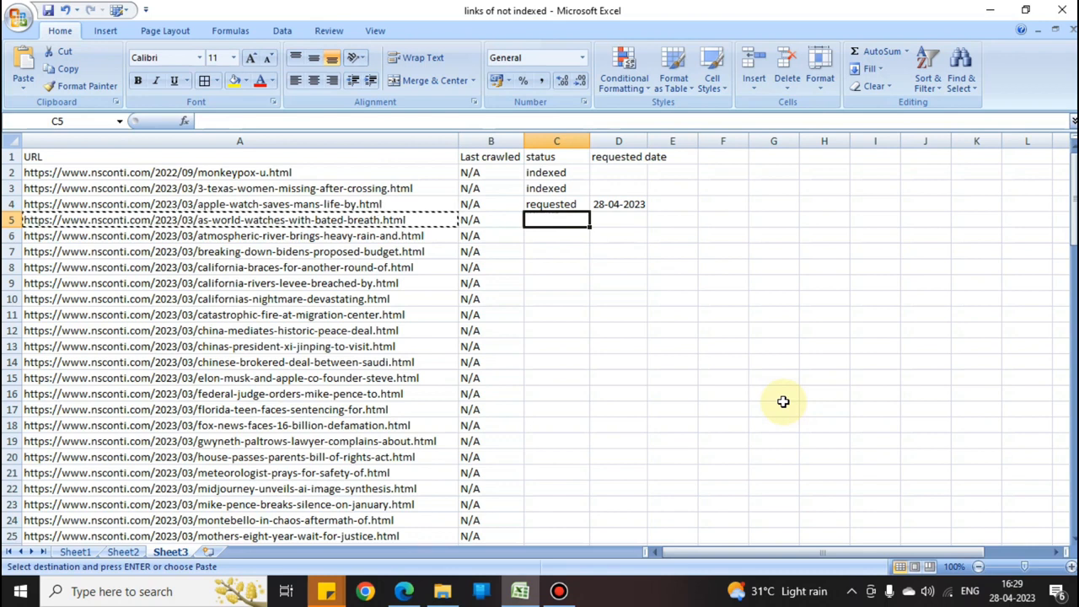
key(Up)
key(Up)
key(Up)
key(Down)
key(Down)
key(Down)
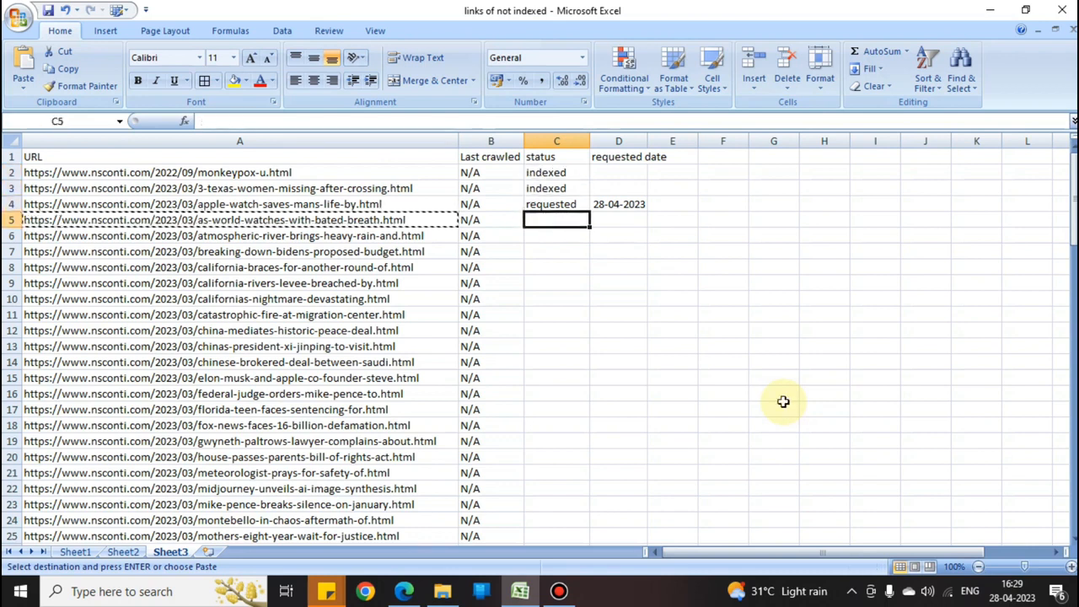
text(r)
key(Return)
key(Up)
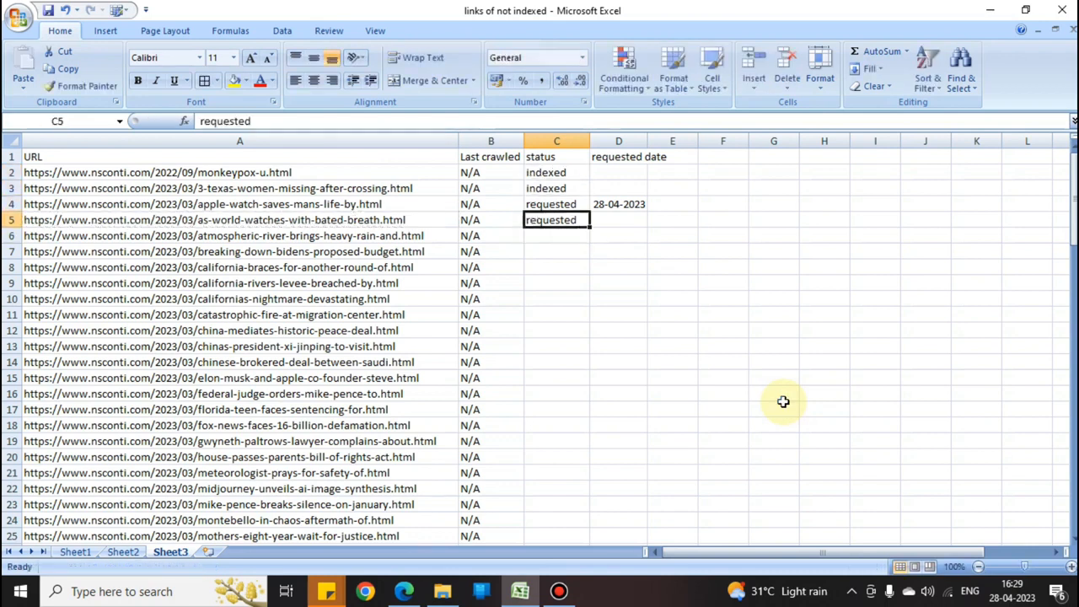
- Enter the requested date 28-04-2023 in D5 for the as-world-watches-with-bated-breath.html URL
key(Right)
key(Left)
key(Right)
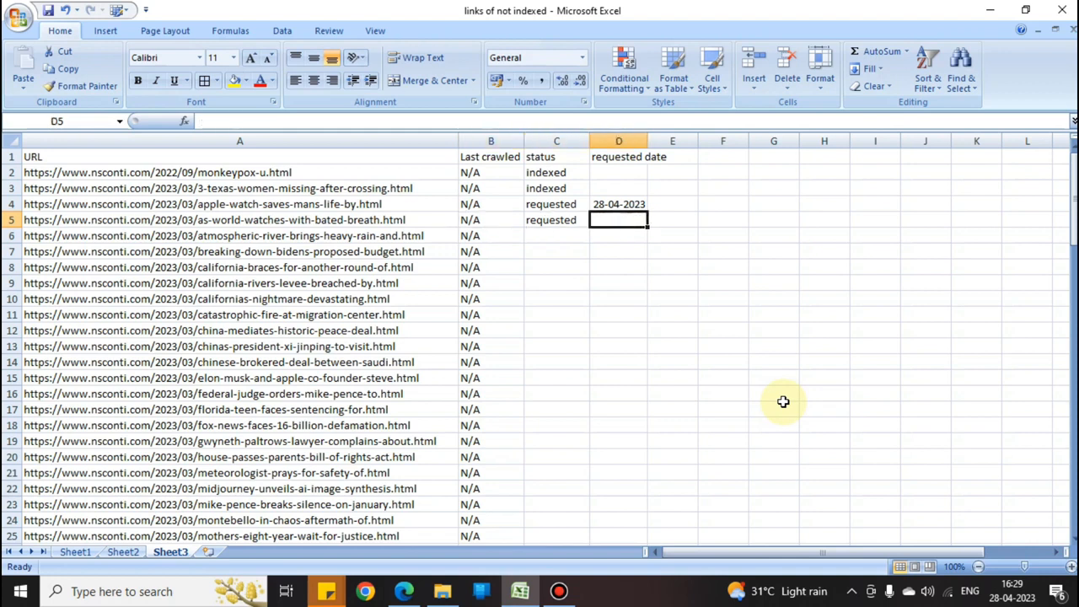
key(ctrl+semicolon)
key(Return)
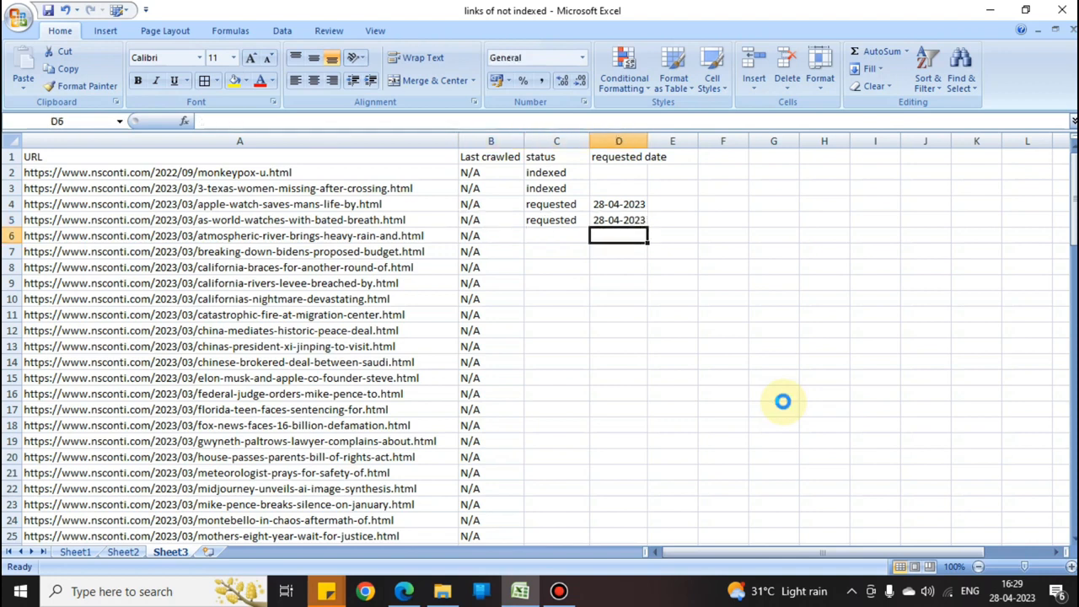
- Copy the atmospheric-river-brings-heavy-rain-and.html URL from A6 and inspect it in Google Search Console
key(Left)
key(Left)
key(Left)
key(ctrl+c)
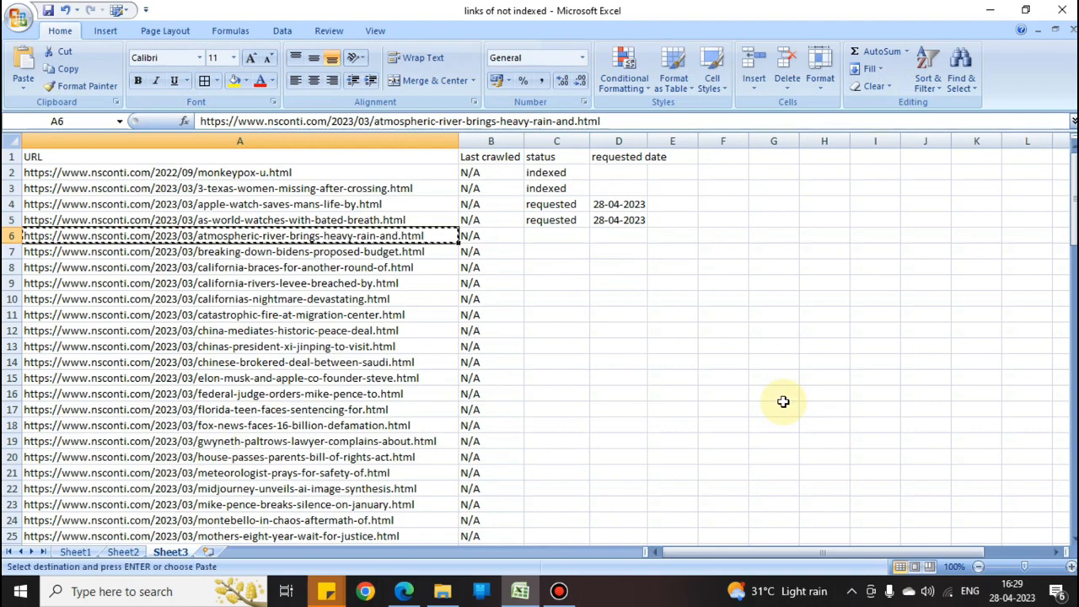
key(alt+Tab)
click(526, 108)
key(ctrl+v)
key(Return)
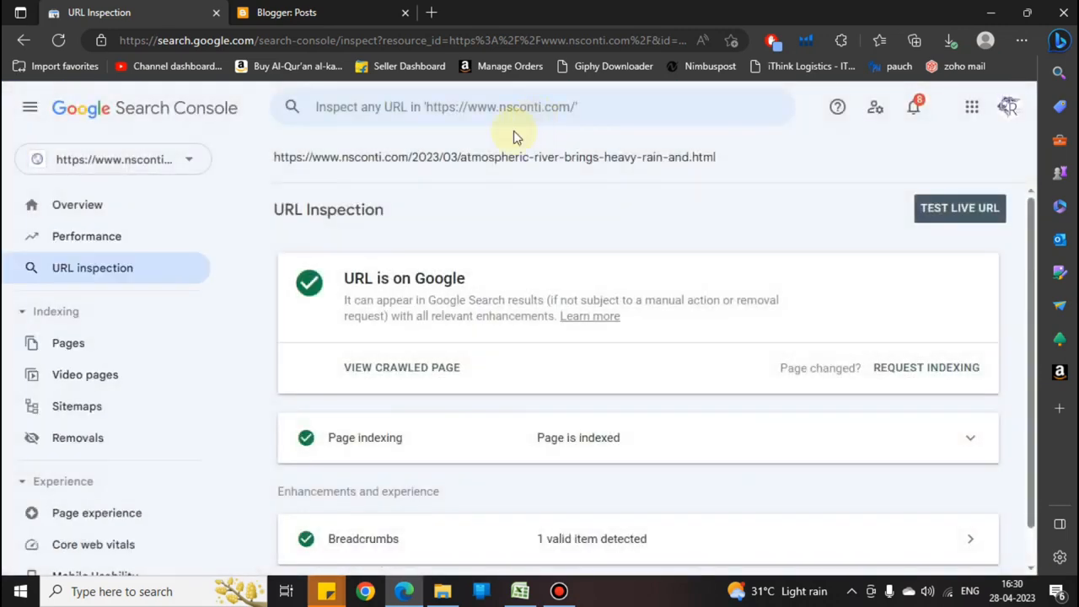
- Switch to Excel and enter the status "indexed" in C6 for the atmospheric-river-brings-heavy-rain-and.html URL
key(alt+Tab)
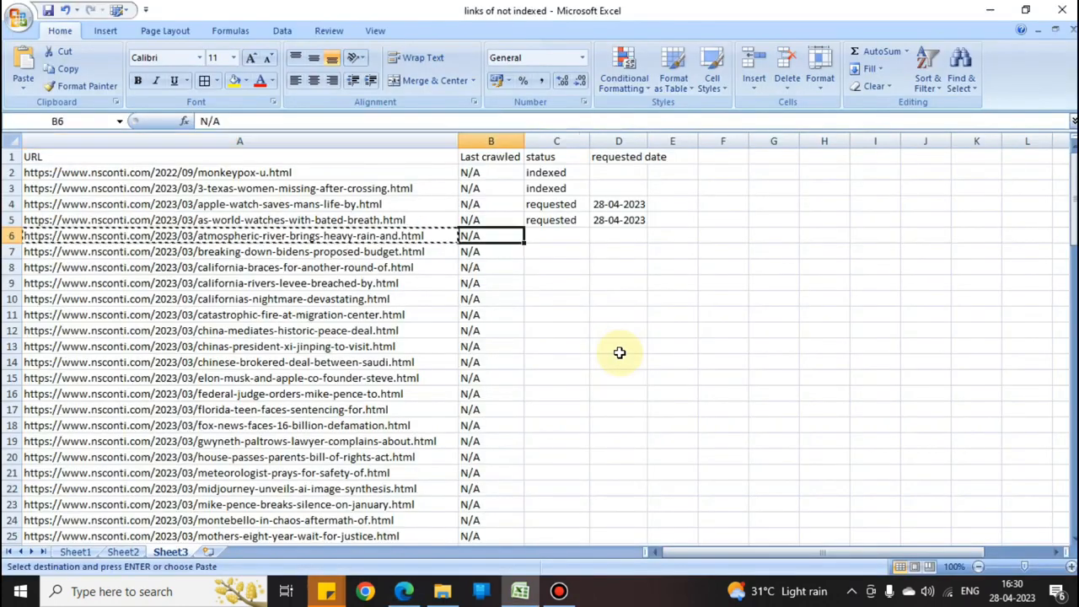
key(Right)
text(indexed)
key(Return)
key(Up)
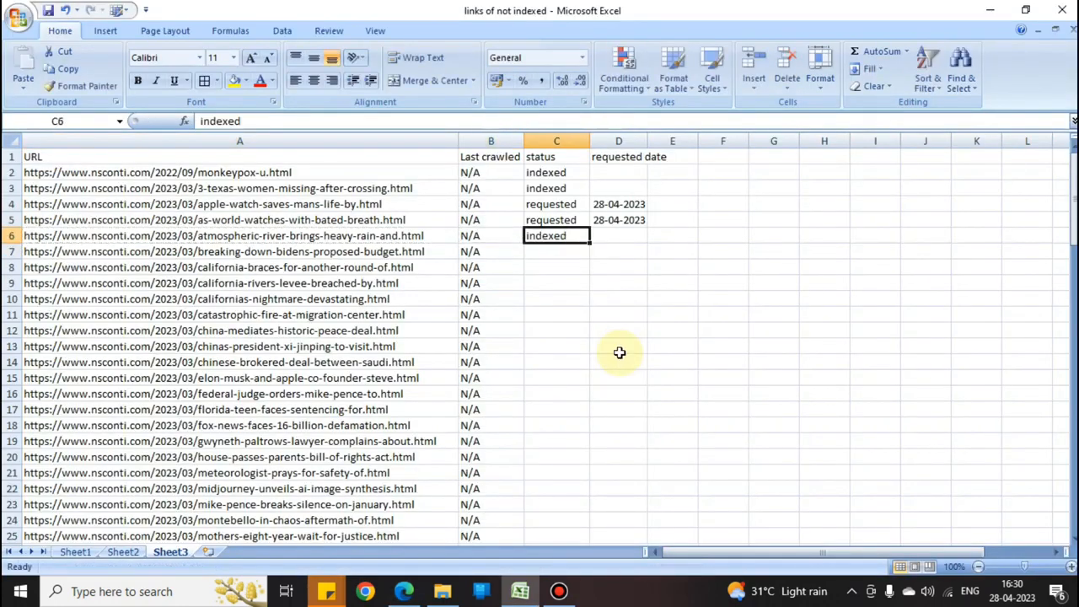
- Clear the requested date cell D6 and save the workbook
key(Right)
key(ctrl+d)
key(Delete)
key(ctrl+s)
- Copy the breaking-down-bidens-proposed-budget.html URL from A7, inspect it in Google Search Console and request its indexing
key(Down)
key(Left)
key(Left)
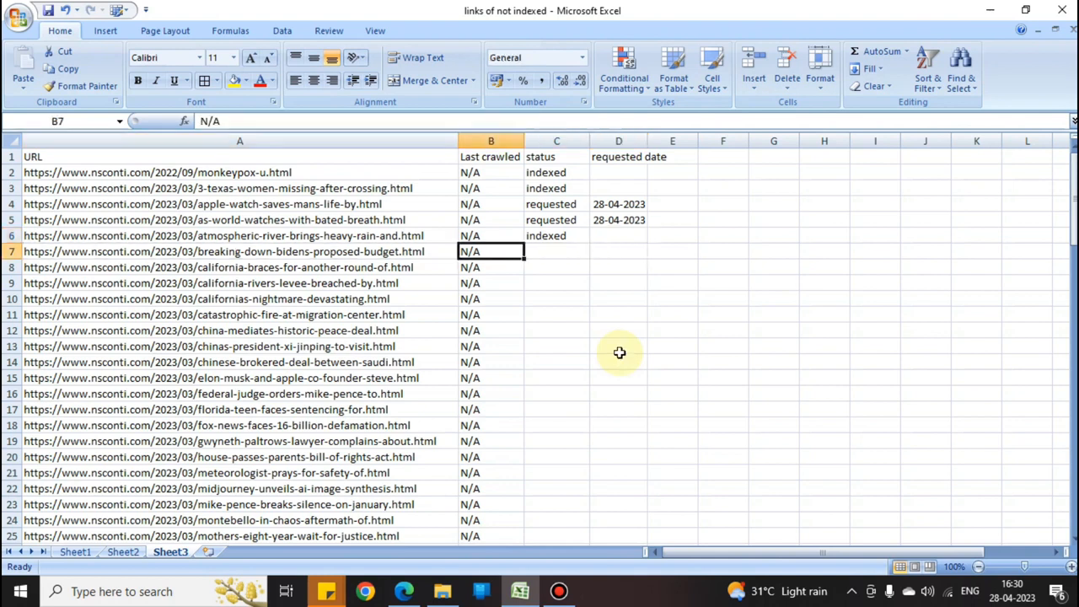
key(Left)
key(ctrl+c)
key(alt+Tab)
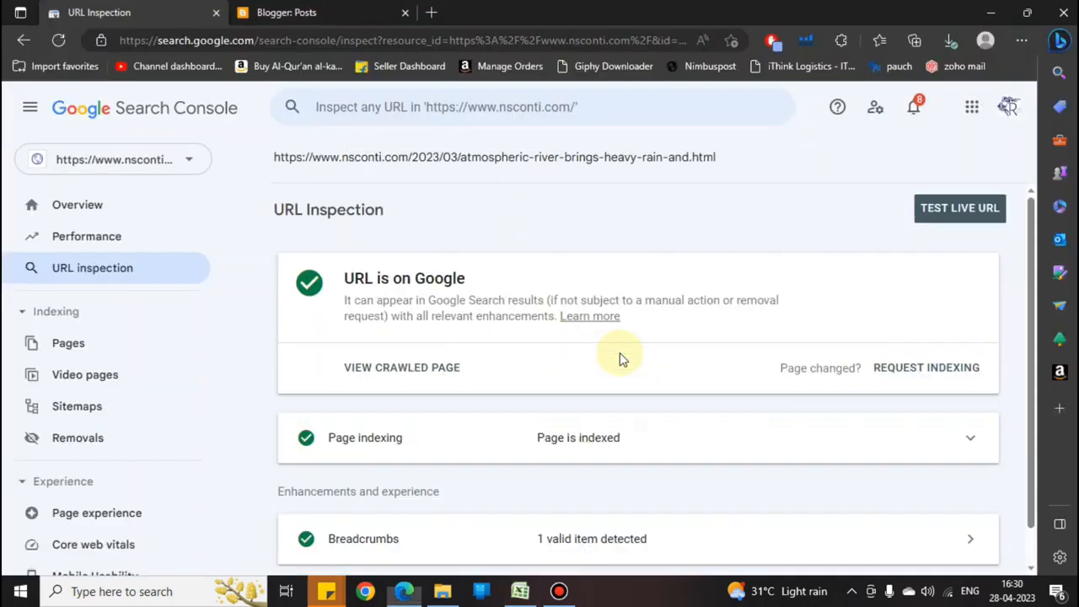
click(532, 107)
key(ctrl+v)
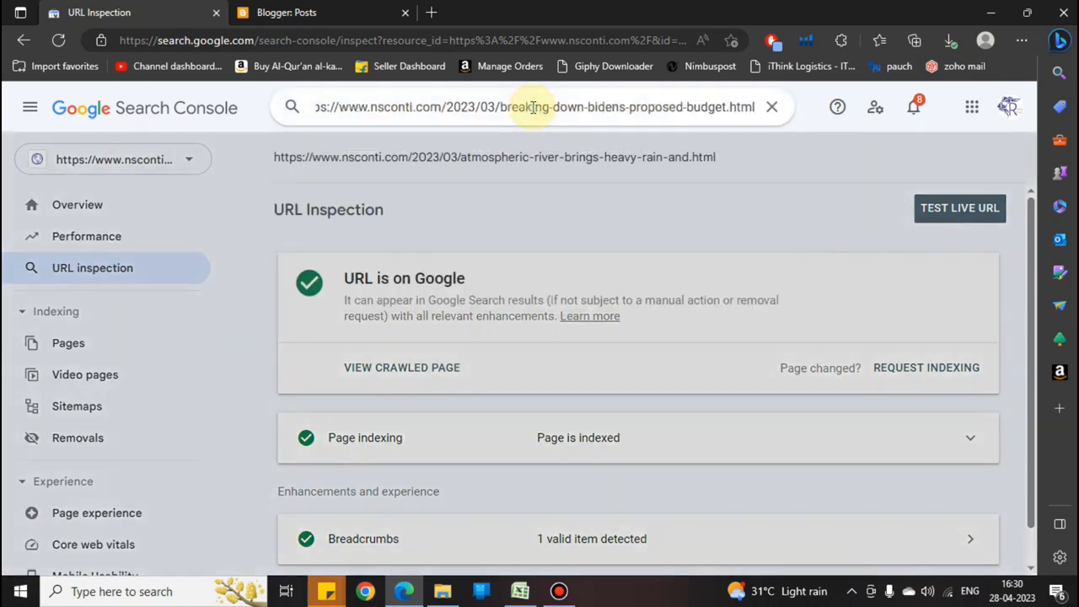
key(Return)
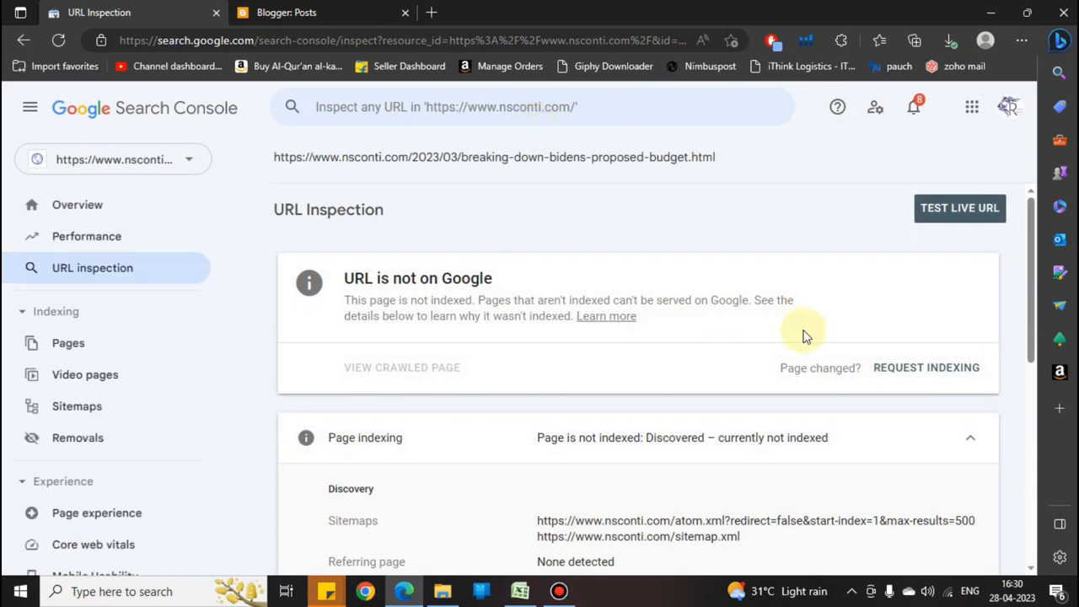
click(920, 367)
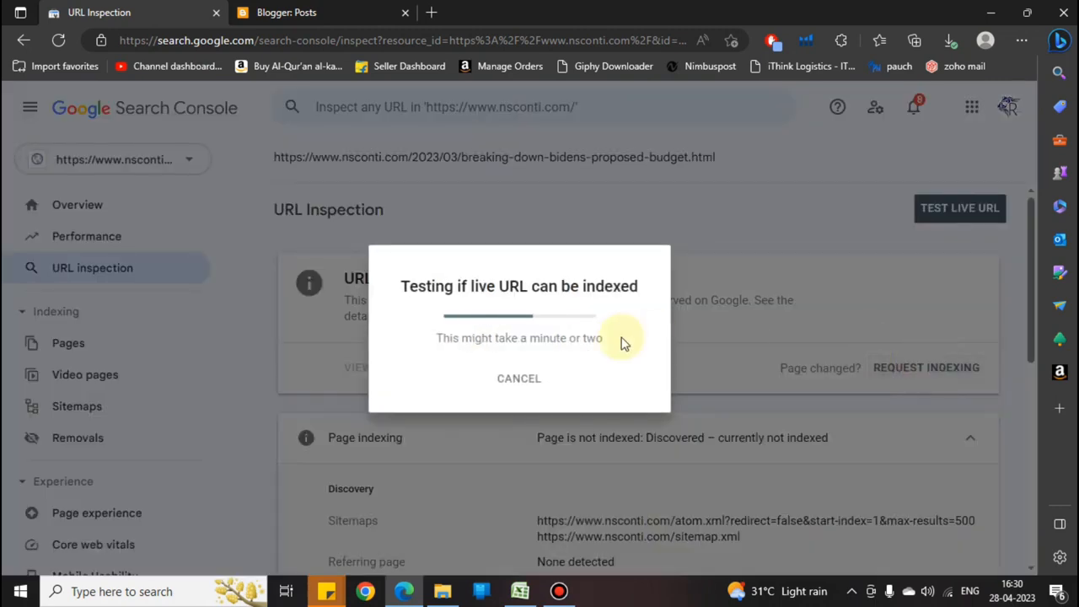